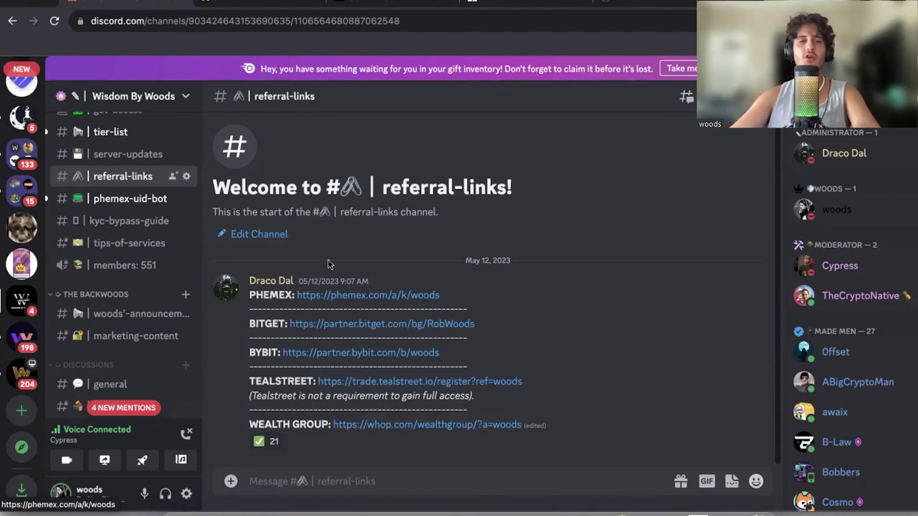
# Follow the PHEMEX referral link in the Discord channel to reach Phemex's registration page.
pyautogui.click(375, 296)
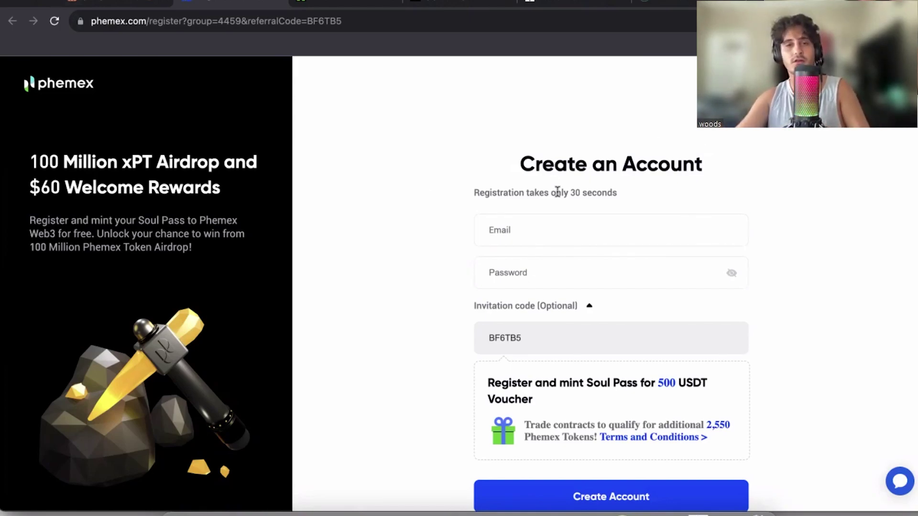
# Enter the account e-mail address and a password meeting all five requirements on the sign-up form.
pyautogui.click(581, 232)
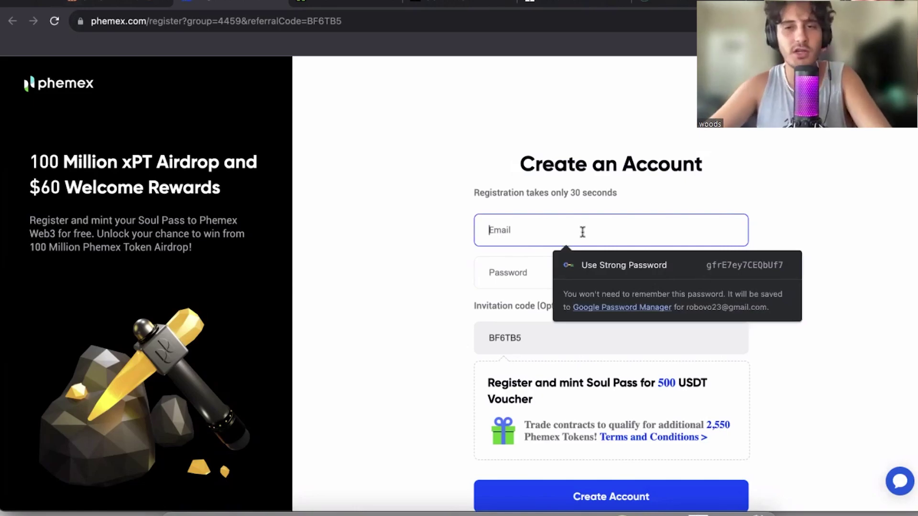
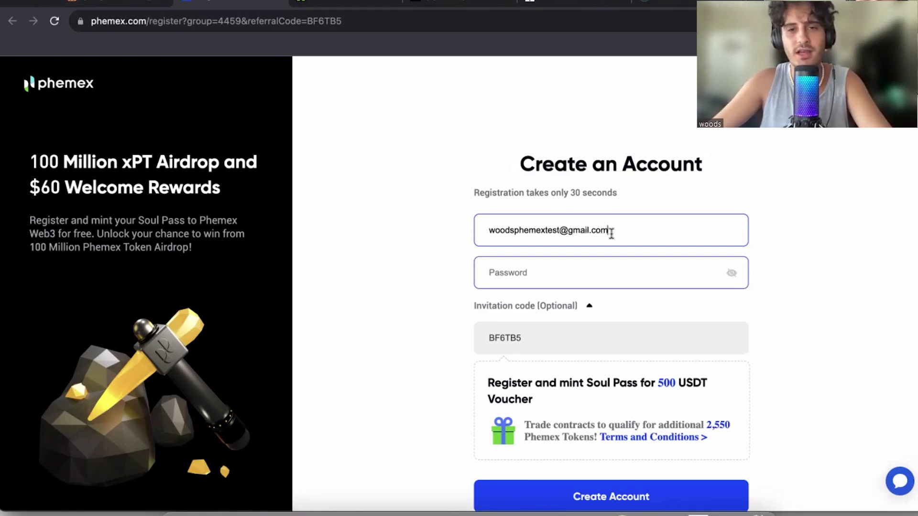
pyautogui.click(564, 276)
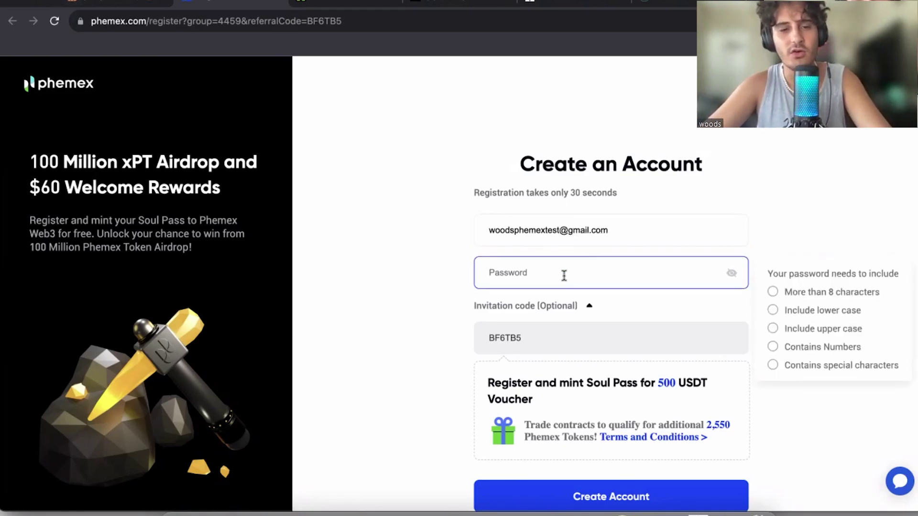
pyautogui.write('••••')
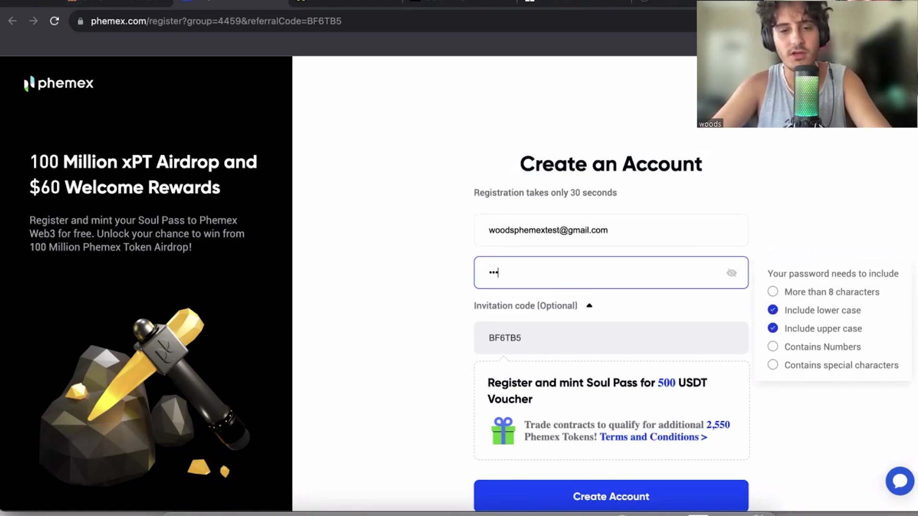
pyautogui.write('••••')
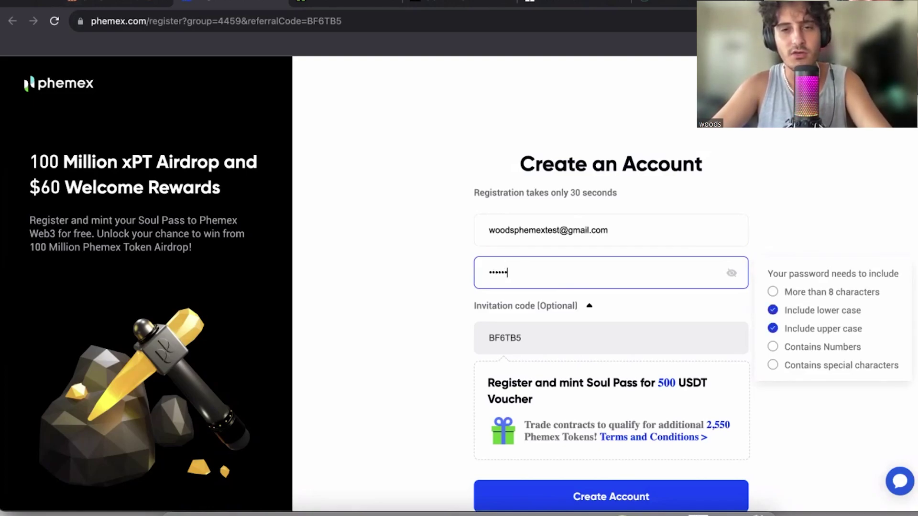
pyautogui.write('••••')
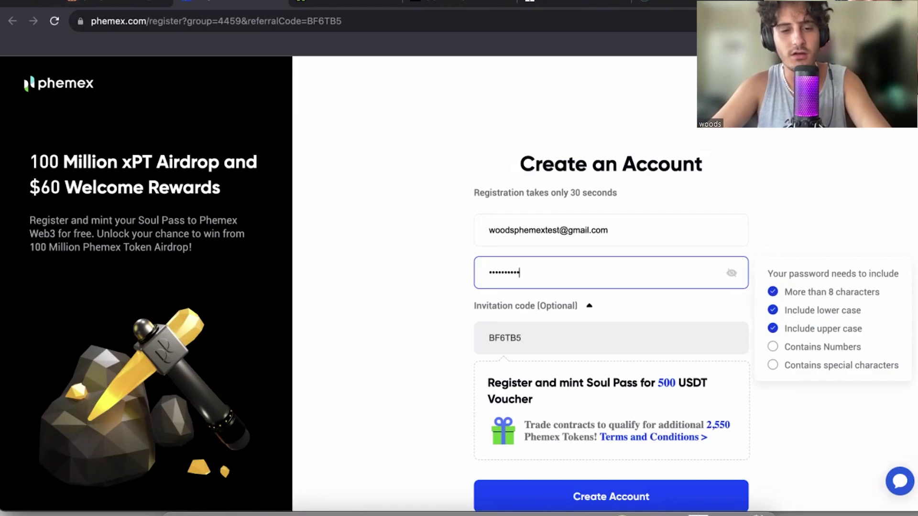
pyautogui.write('•')
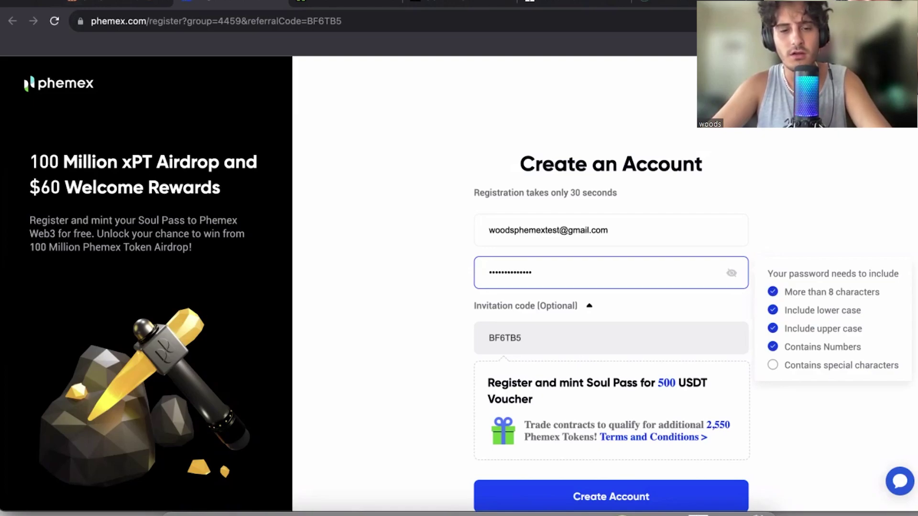
pyautogui.press('BackSpace')
pyautogui.press('BackSpace')
pyautogui.press('BackSpace')
pyautogui.press('BackSpace')
pyautogui.press('BackSpace')
pyautogui.press('BackSpace')
pyautogui.press('BackSpace')
pyautogui.press('BackSpace')
pyautogui.press('BackSpace')
pyautogui.press('BackSpace')
pyautogui.press('BackSpace')
pyautogui.press('BackSpace')
pyautogui.press('BackSpace')
pyautogui.write('••••••')
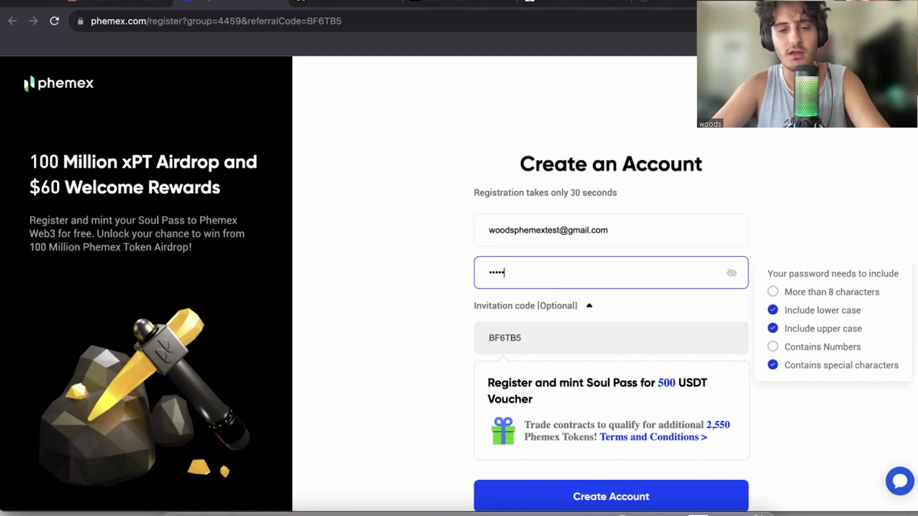
pyautogui.write('••••••••')
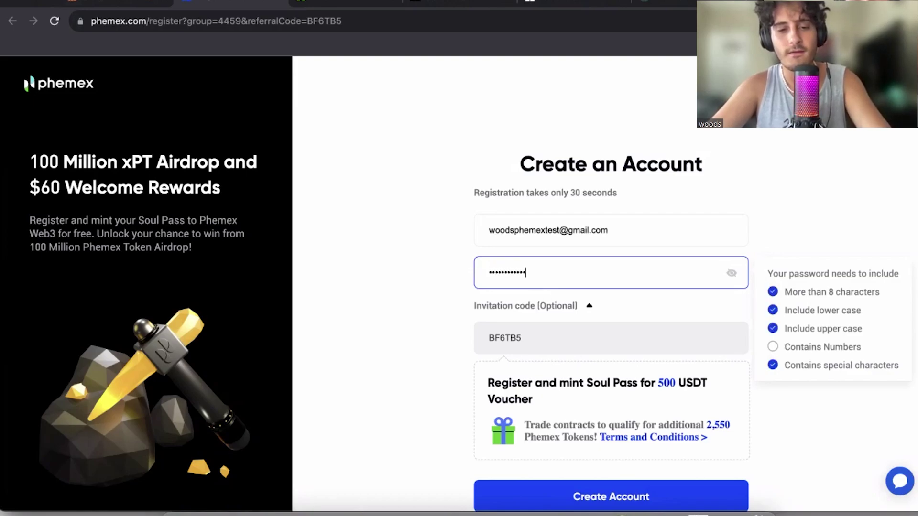
pyautogui.write('•')
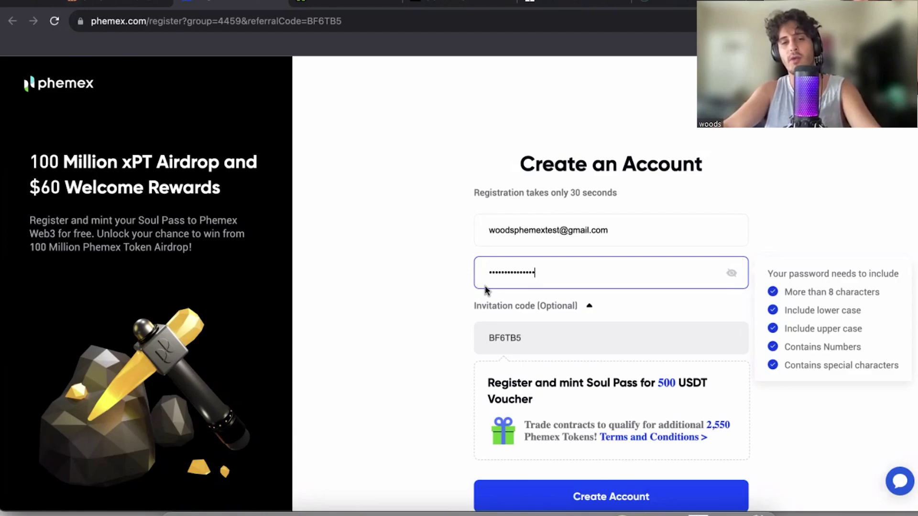
pyautogui.scroll(-2, 442, 291)
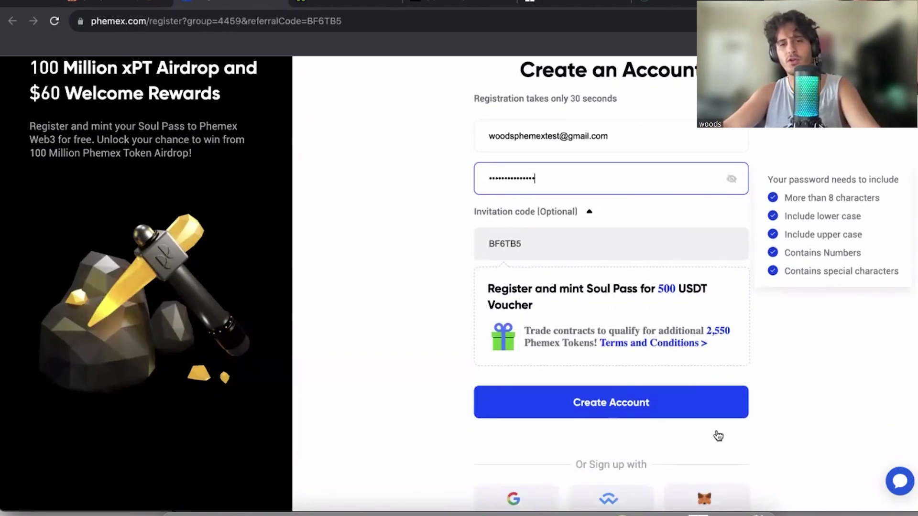
pyautogui.click(605, 402)
pyautogui.click(541, 244)
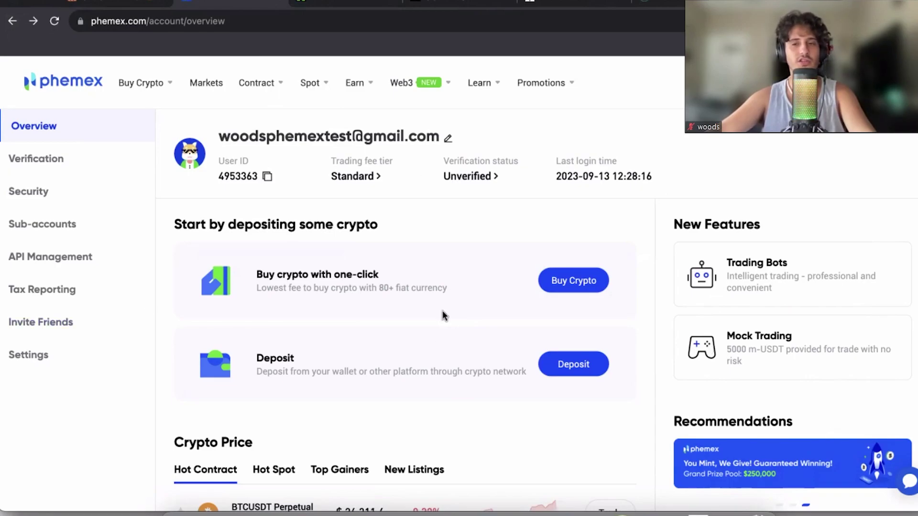
pyautogui.moveTo(412, 86)
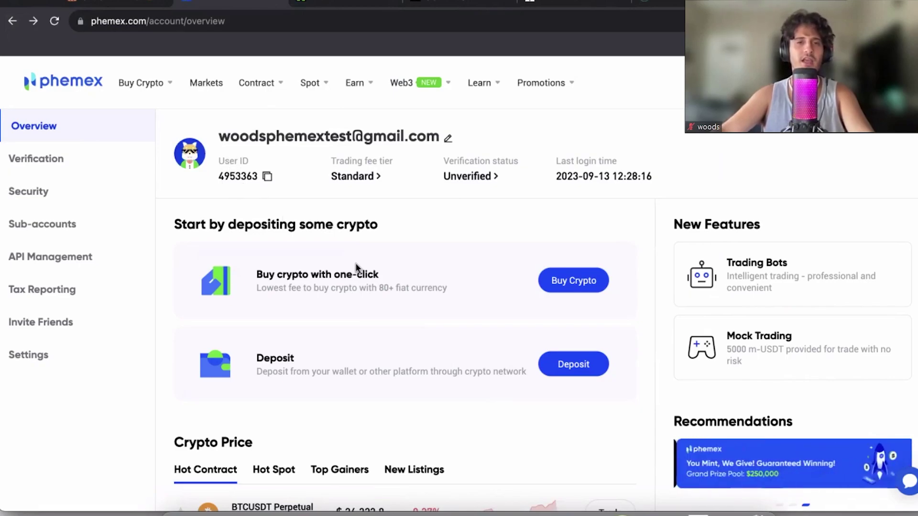
# Go to Crypto Deposit with USDT on TRC20 and scroll to the address and QR code.
pyautogui.moveTo(783, 83)
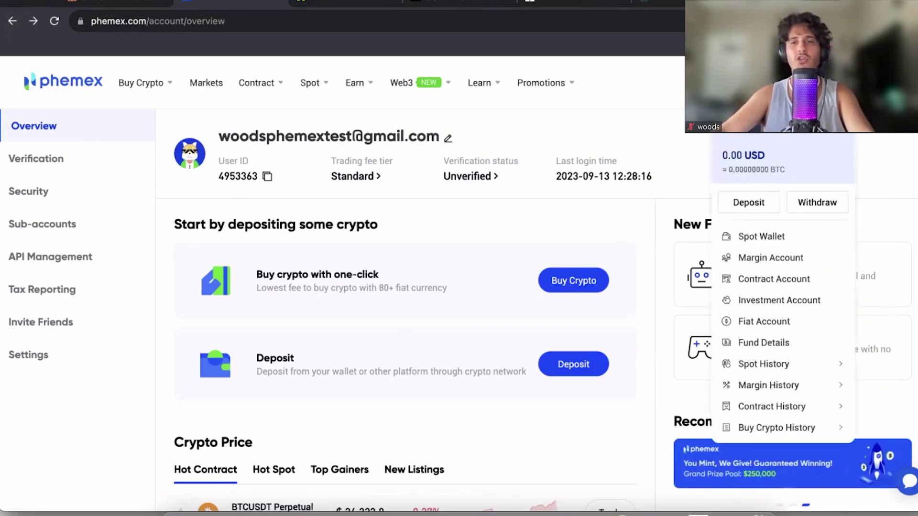
pyautogui.click(748, 202)
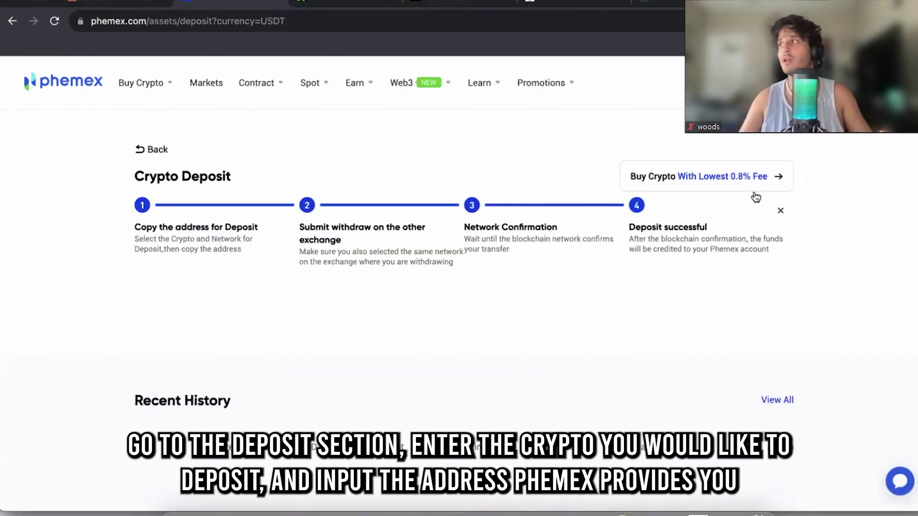
pyautogui.scroll(-3, 371, 276)
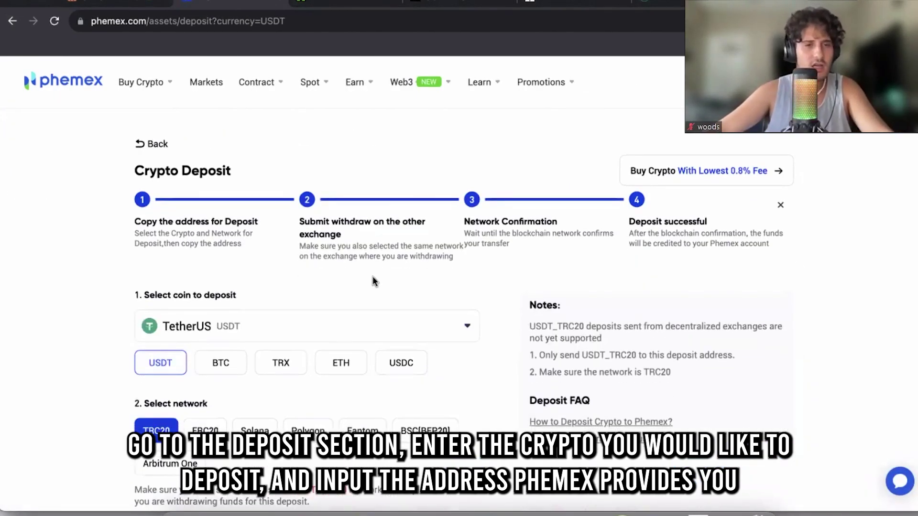
pyautogui.scroll(-3, 164, 171)
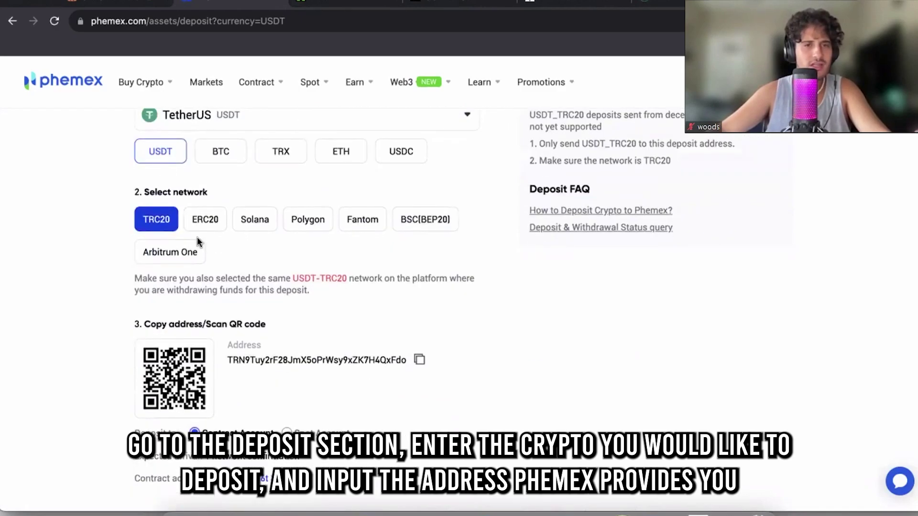
pyautogui.scroll(-2, 155, 287)
pyautogui.scroll(-1, 98, 289)
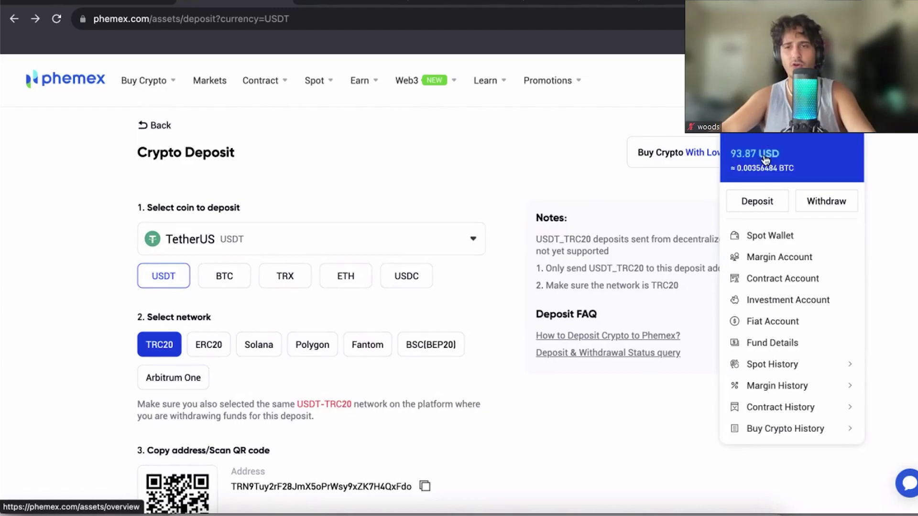
# View the assets overview, dismissing the interest popup, to see $93.87 in the Contract Account.
pyautogui.click(790, 142)
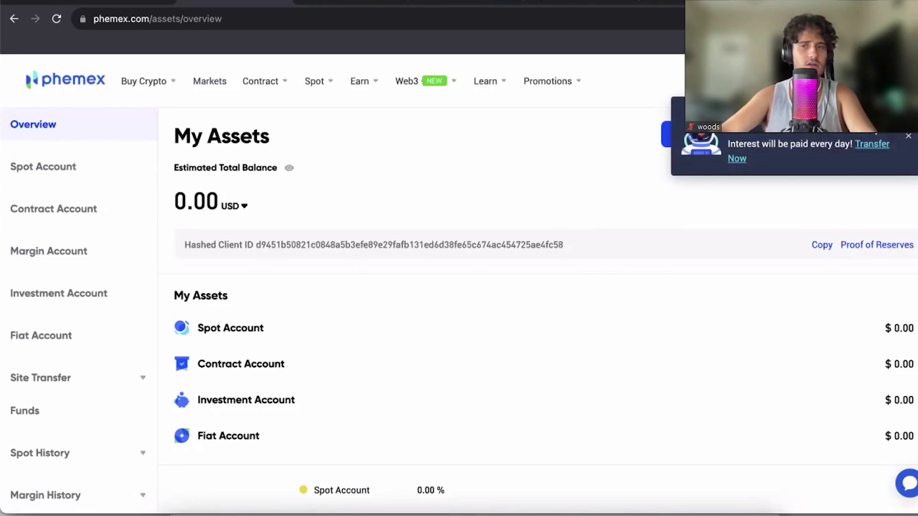
pyautogui.click(908, 136)
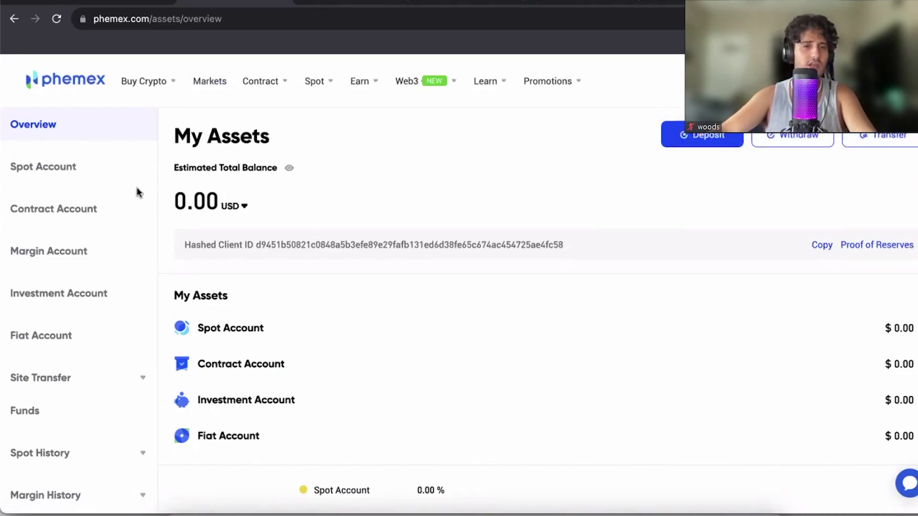
pyautogui.scroll(-2, 318, 328)
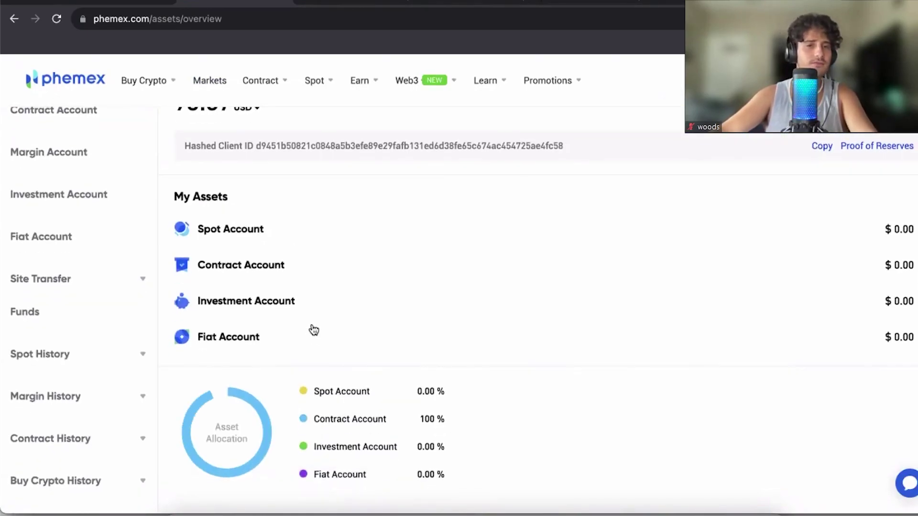
pyautogui.scroll(2, 317, 325)
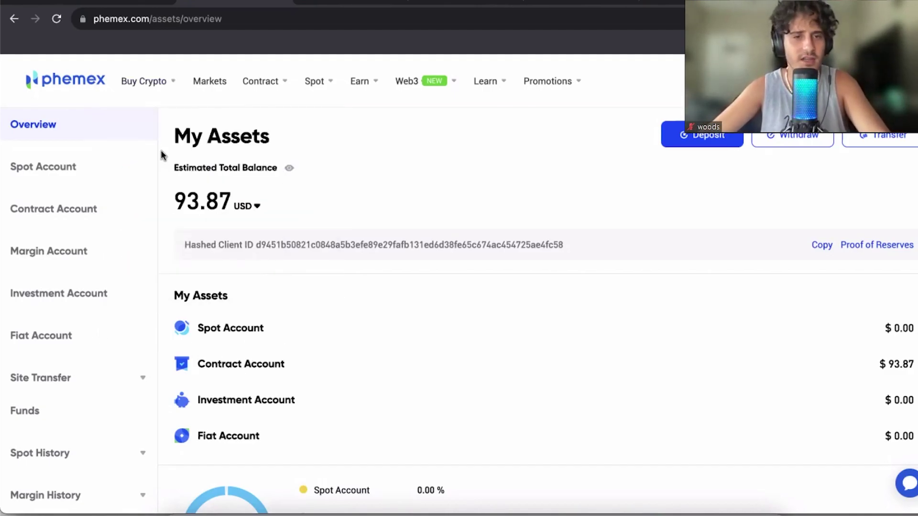
pyautogui.scroll(-2, 282, 274)
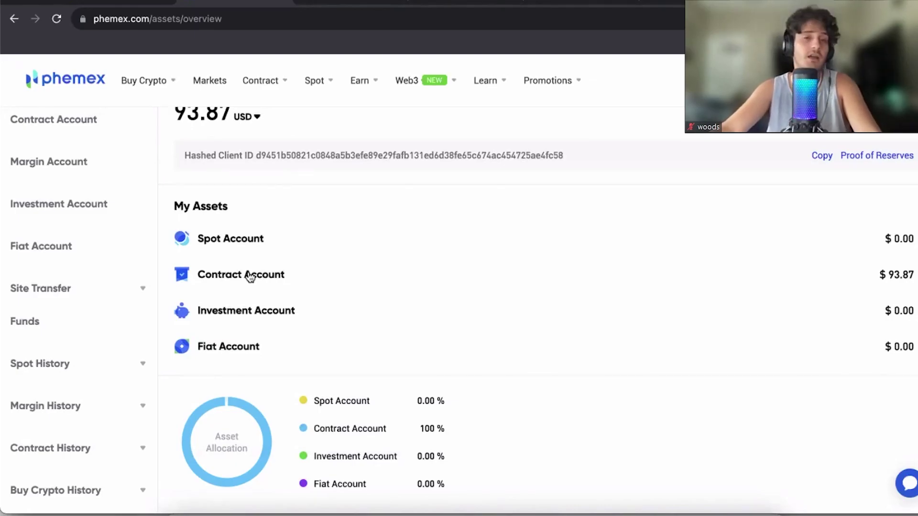
# From the Contract Account markets list, go to the ETHUSD Perpetual trading page.
pyautogui.click(249, 276)
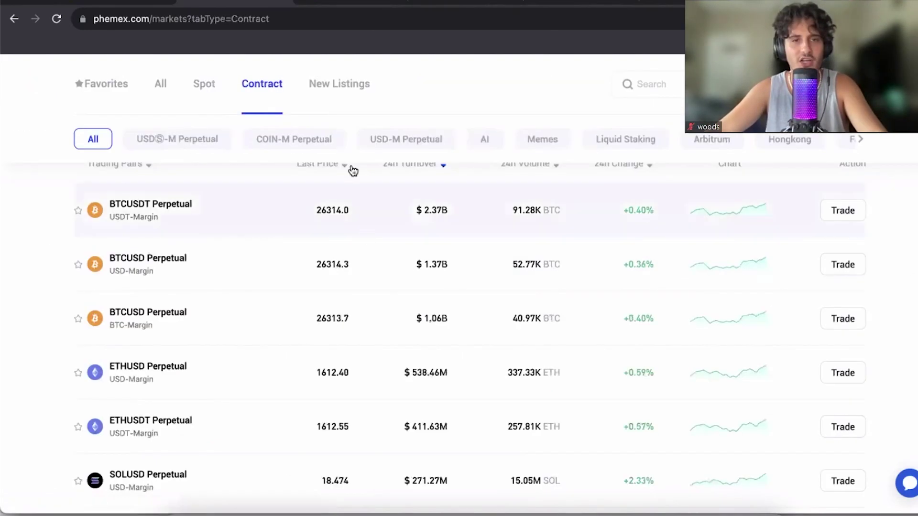
pyautogui.click(279, 374)
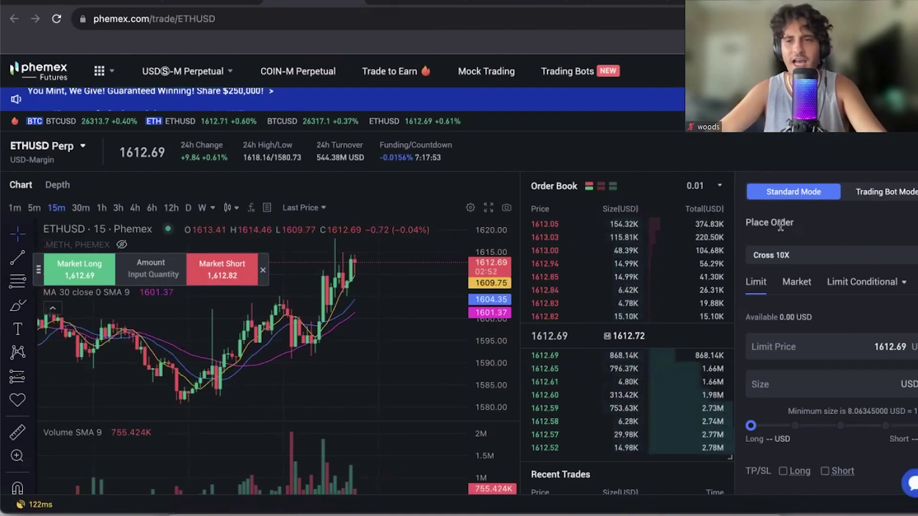
# Switch the ETHUSD margin mode from Cross to Isolated at 10X leverage and confirm.
pyautogui.click(762, 263)
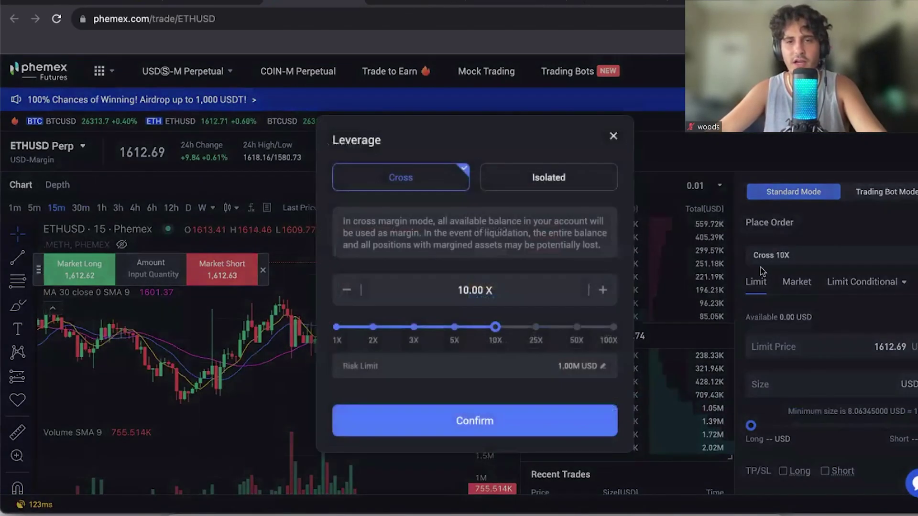
pyautogui.click(570, 186)
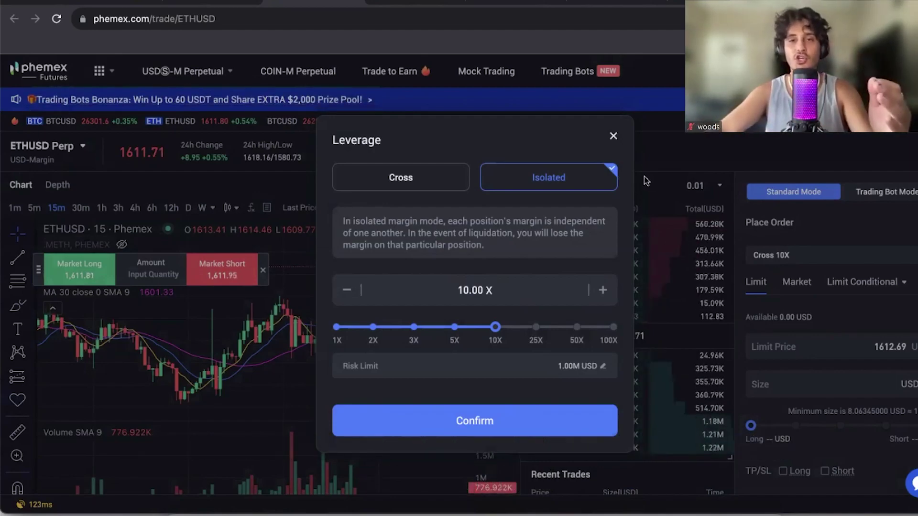
pyautogui.click(613, 136)
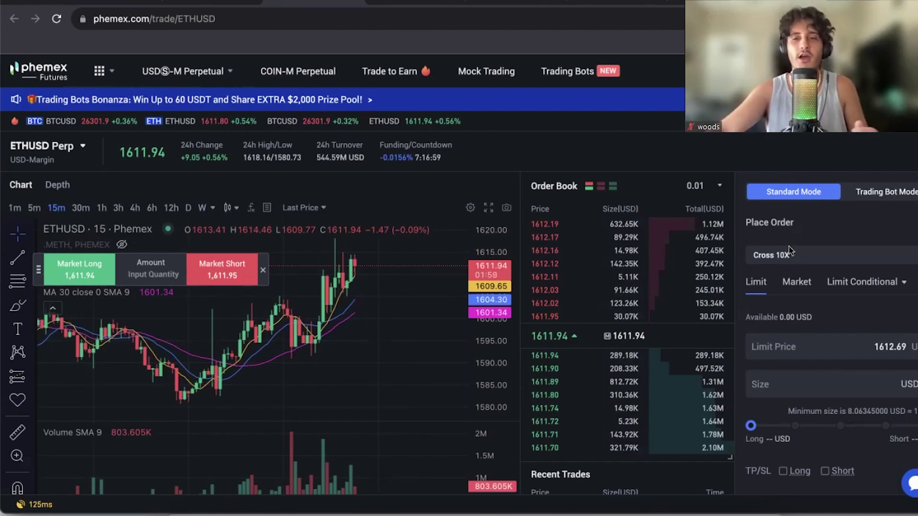
pyautogui.click(817, 250)
pyautogui.click(612, 178)
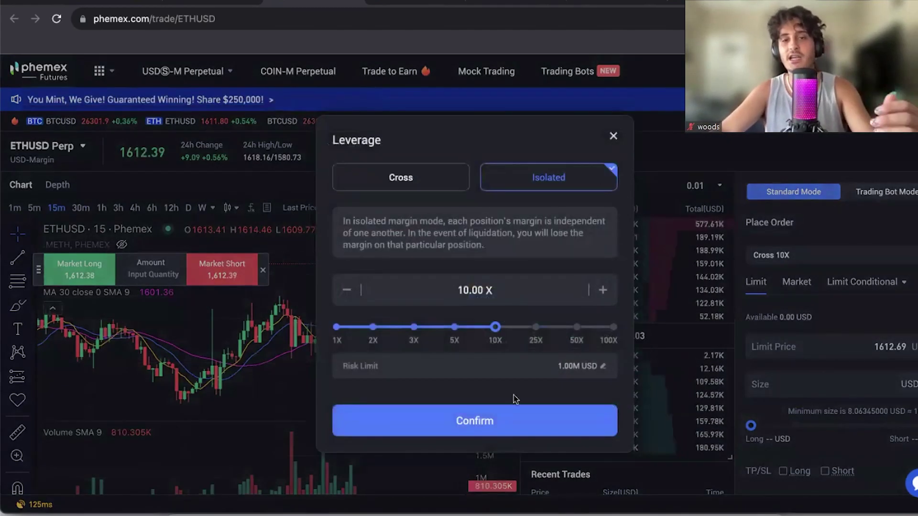
pyautogui.click(508, 427)
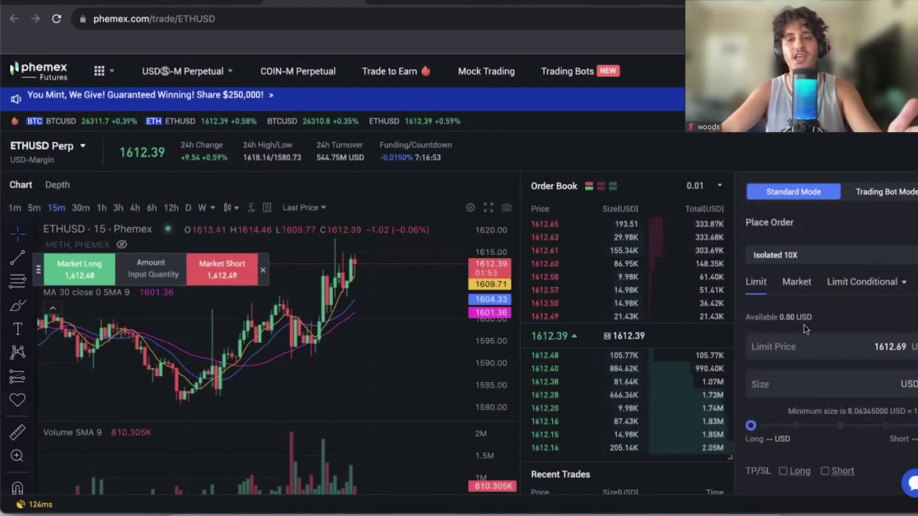
pyautogui.click(887, 351)
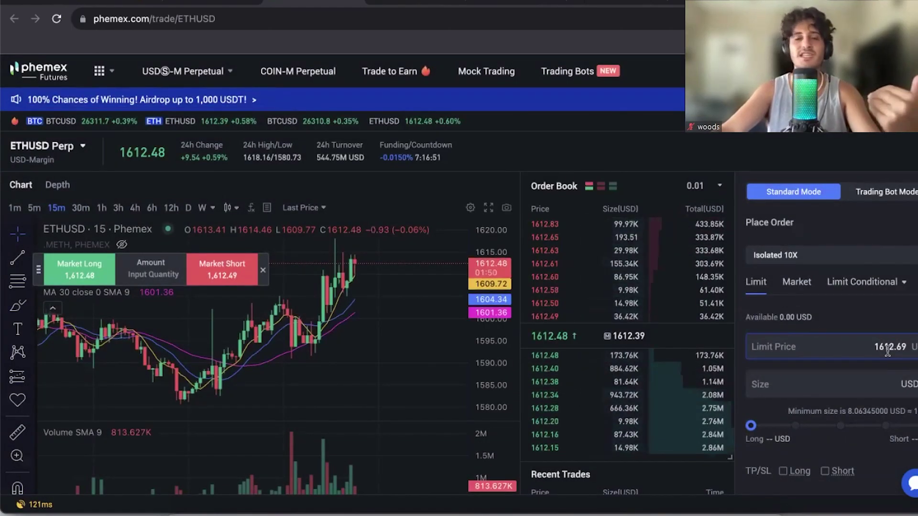
# Enter a 1618 limit price for ETHUSD and bring up the size unit choices.
pyautogui.scroll(-1, 874, 337)
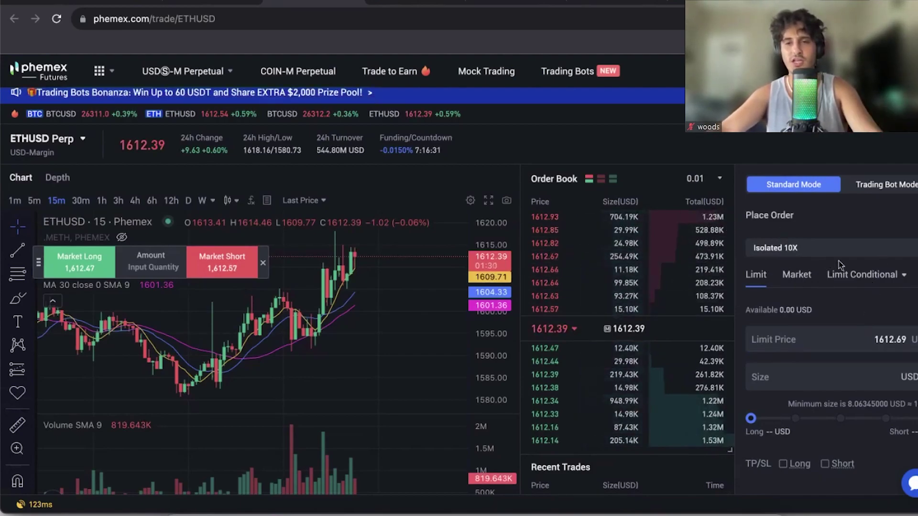
pyautogui.scroll(-1, 791, 306)
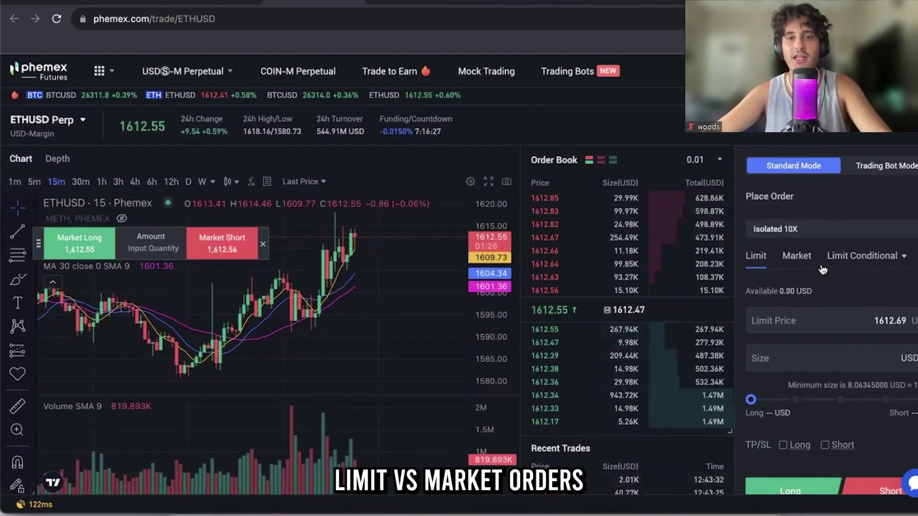
pyautogui.moveTo(796, 264)
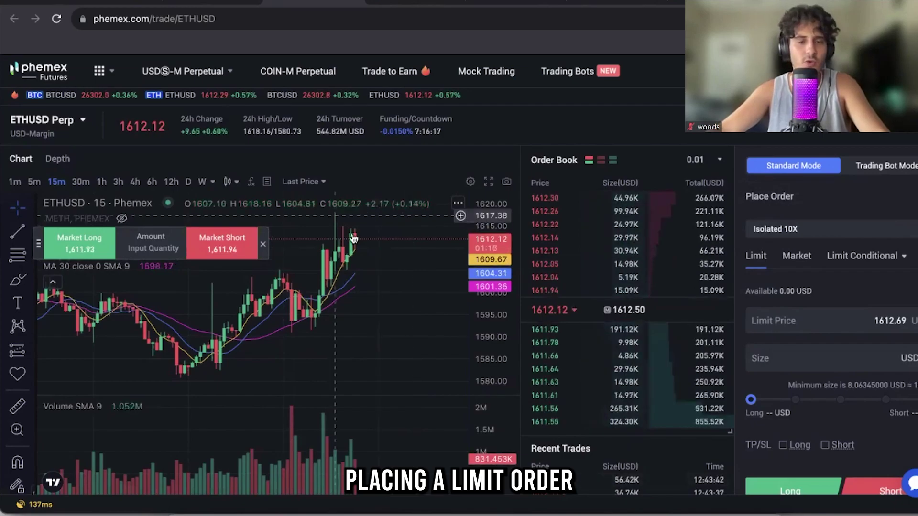
pyautogui.moveTo(421, 292); pyautogui.dragTo(408, 299)
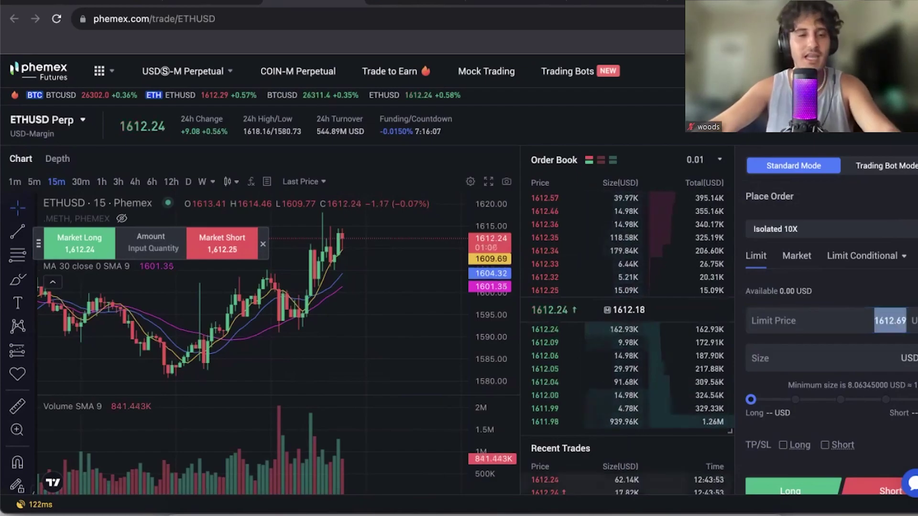
pyautogui.write('18')
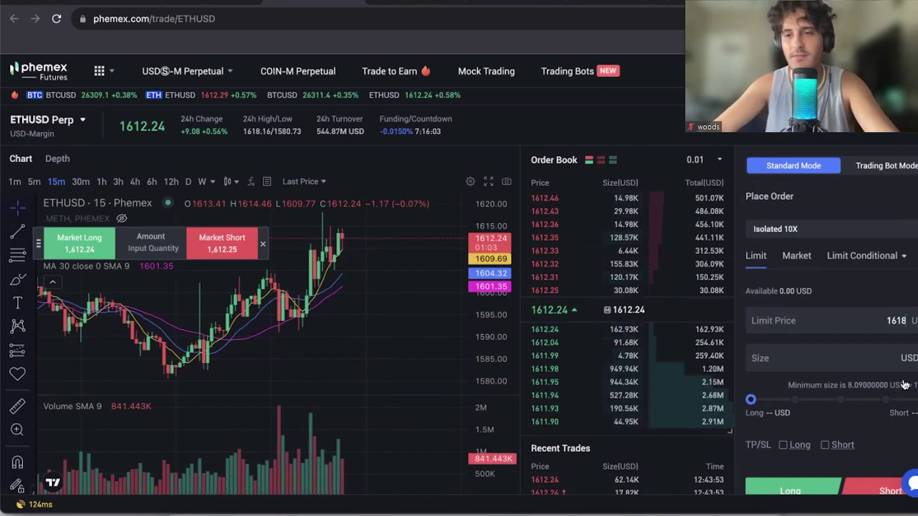
pyautogui.scroll(-3, 363, 286)
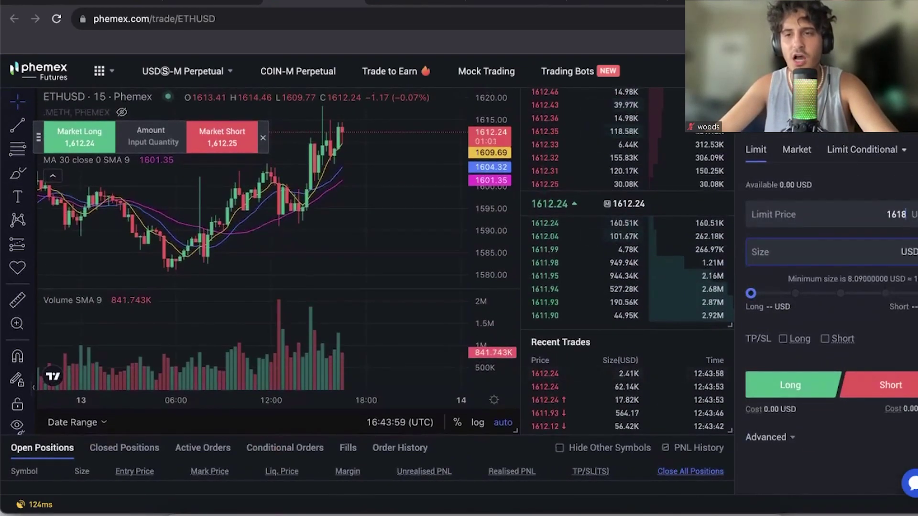
pyautogui.click(911, 251)
# Set the order size unit to ETH after briefly switching it to USD.
pyautogui.click(912, 321)
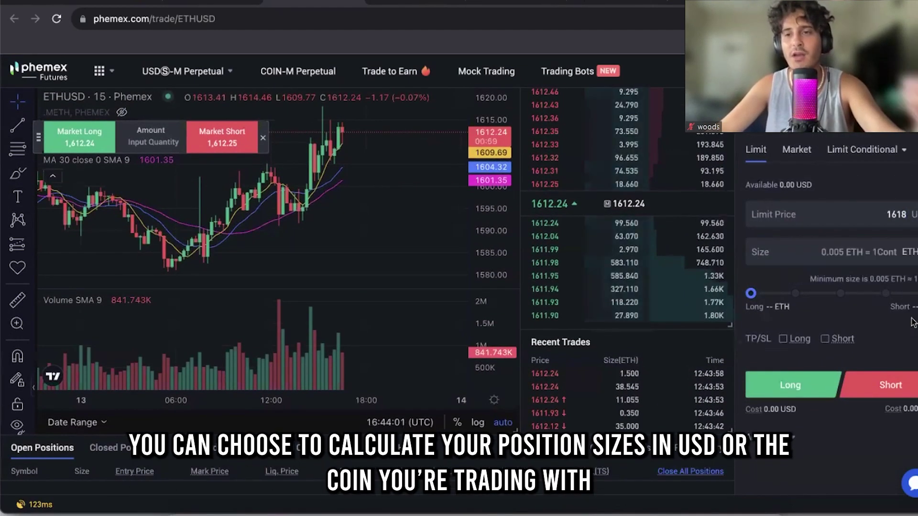
pyautogui.click(911, 252)
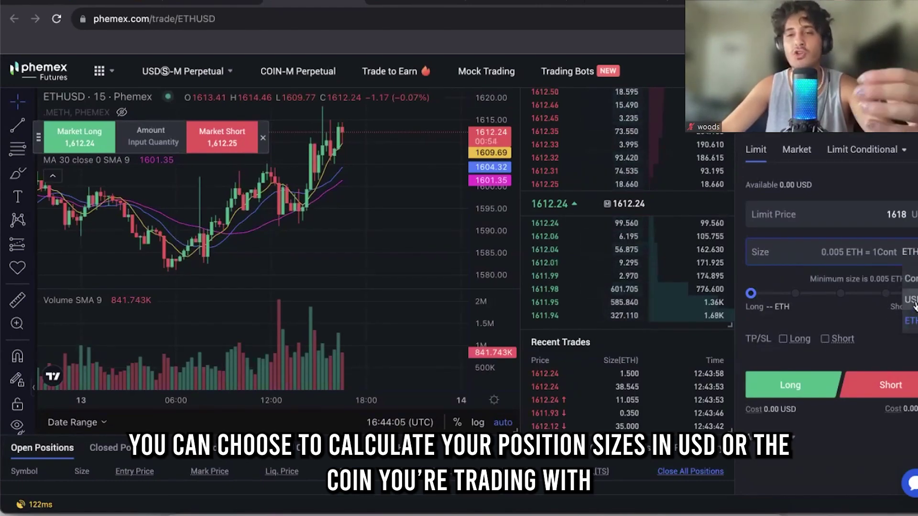
pyautogui.click(911, 300)
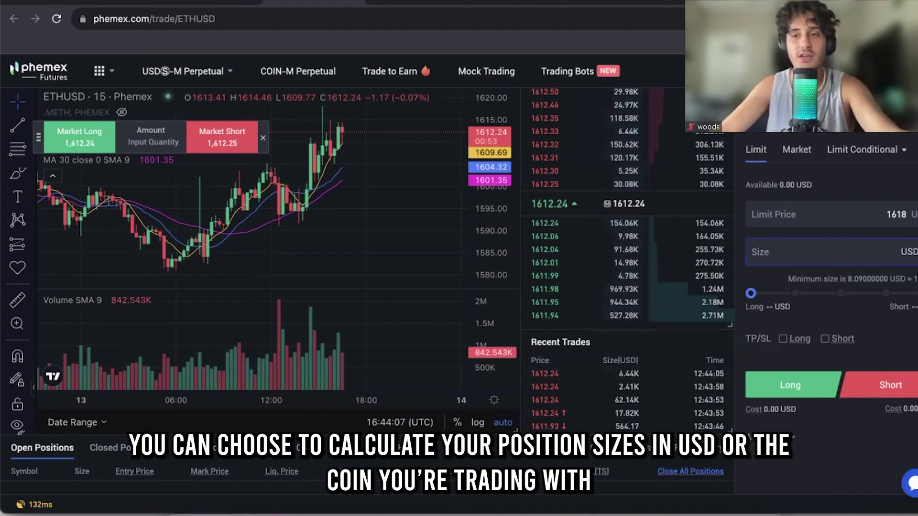
pyautogui.click(911, 321)
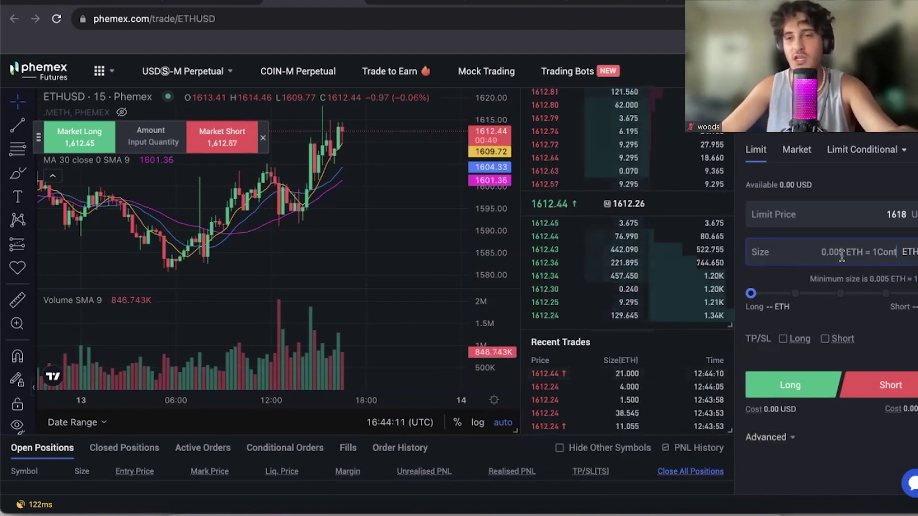
# Enter an order size of 0.25 ETH, correcting a mistaken 25.
pyautogui.click(873, 260)
pyautogui.write('25')
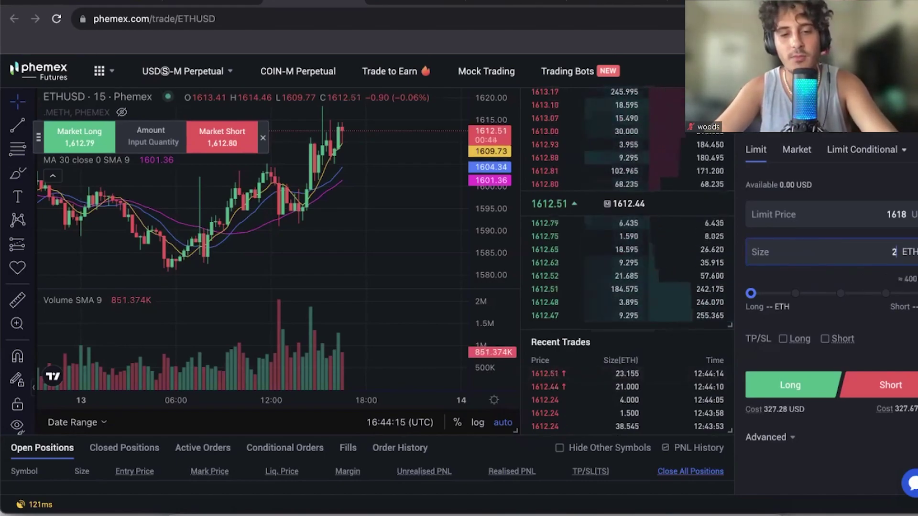
pyautogui.press('BackSpace')
pyautogui.press('BackSpace')
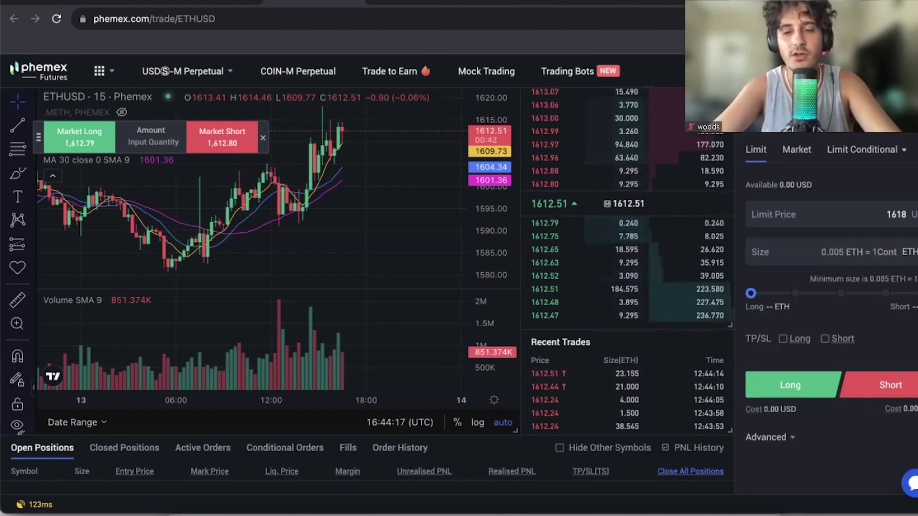
pyautogui.write('0.25')
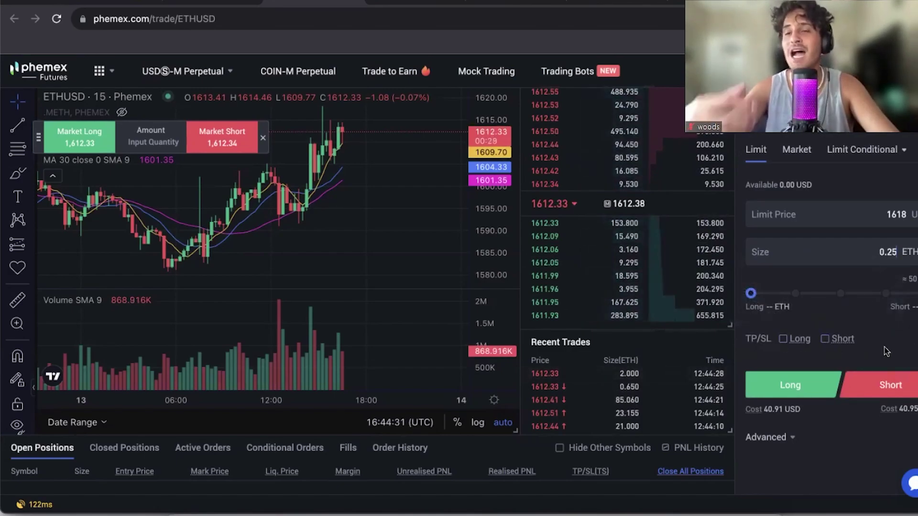
# Enable TP/SL for the short and set the stop loss price to 1630.
pyautogui.click(823, 344)
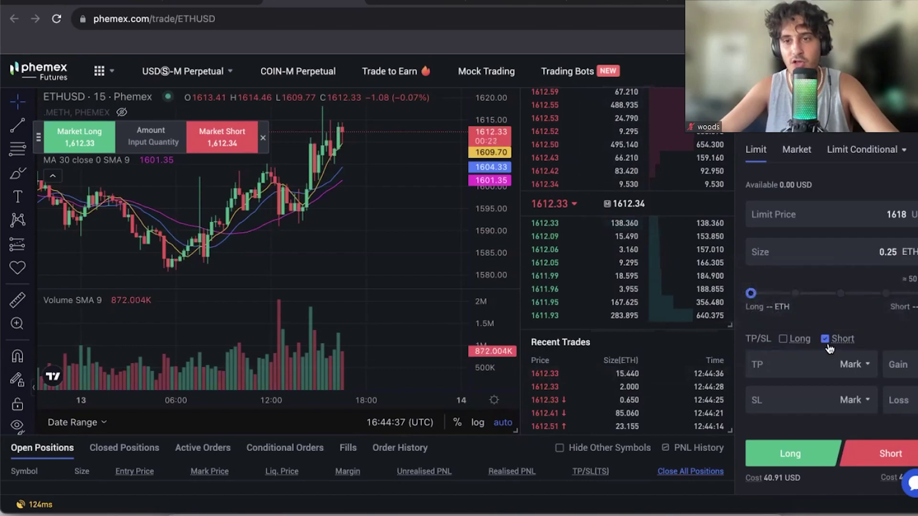
pyautogui.click(812, 402)
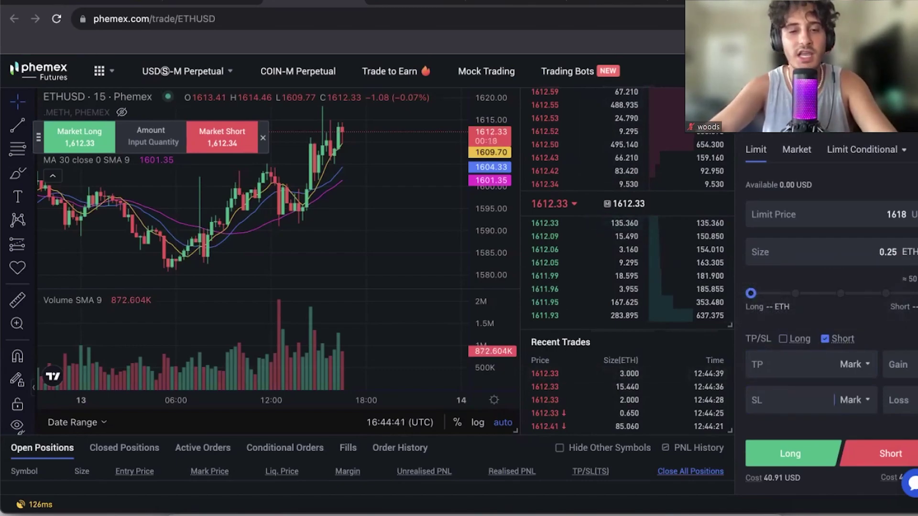
pyautogui.write('1630')
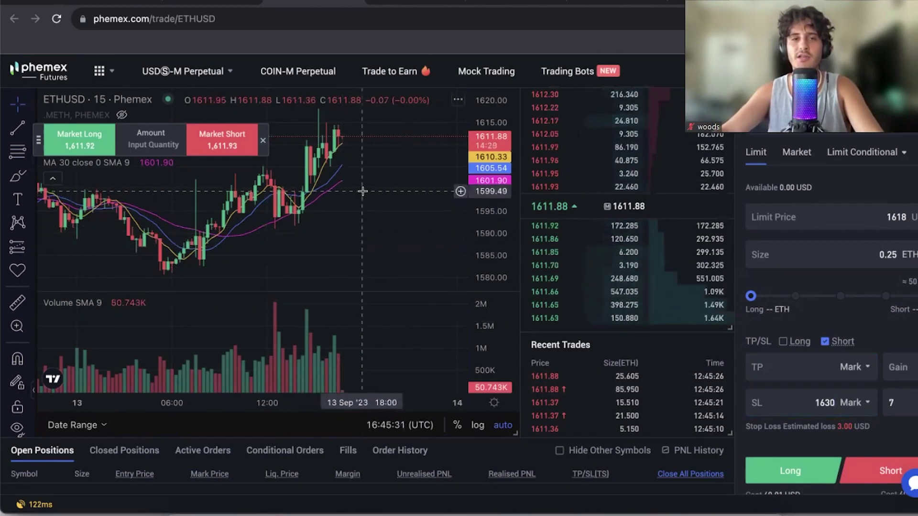
# Keep Mark Price as the stop-loss trigger type, with the ETHUSDT perpetual page in view.
pyautogui.moveTo(383, 199); pyautogui.dragTo(412, 200)
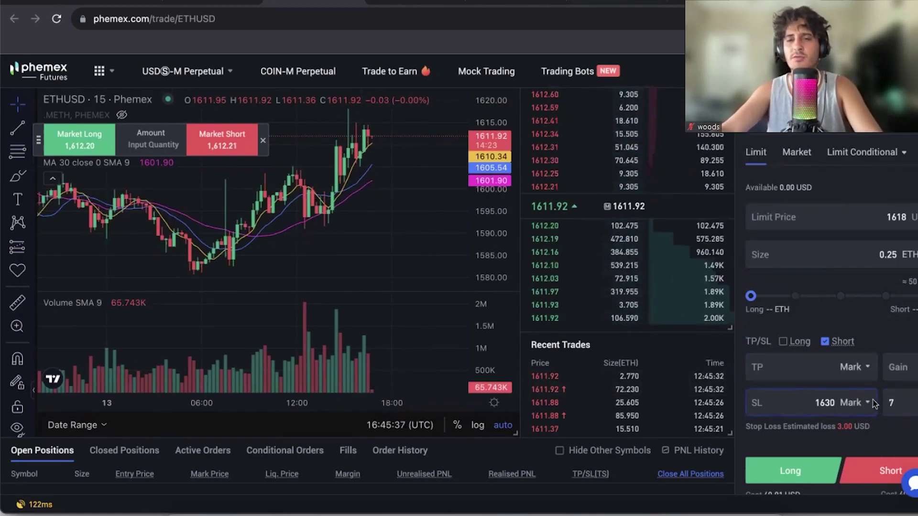
pyautogui.click(860, 405)
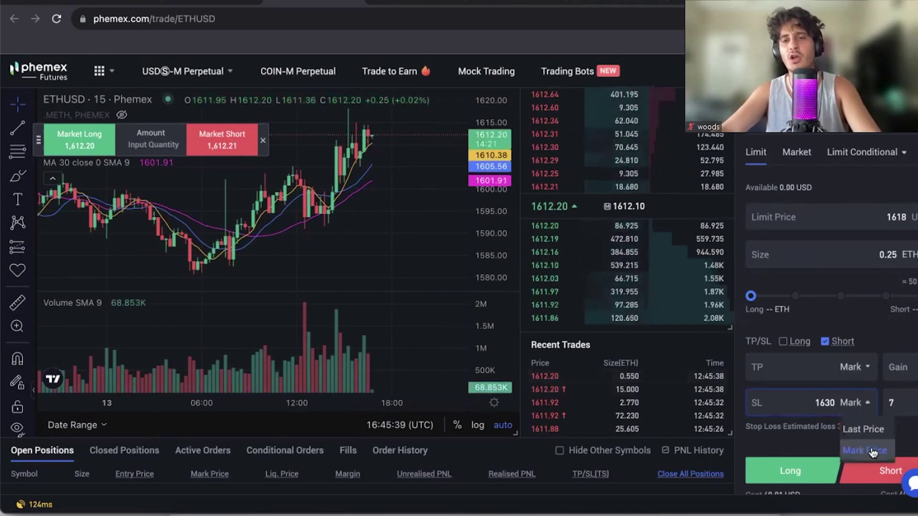
pyautogui.click(859, 406)
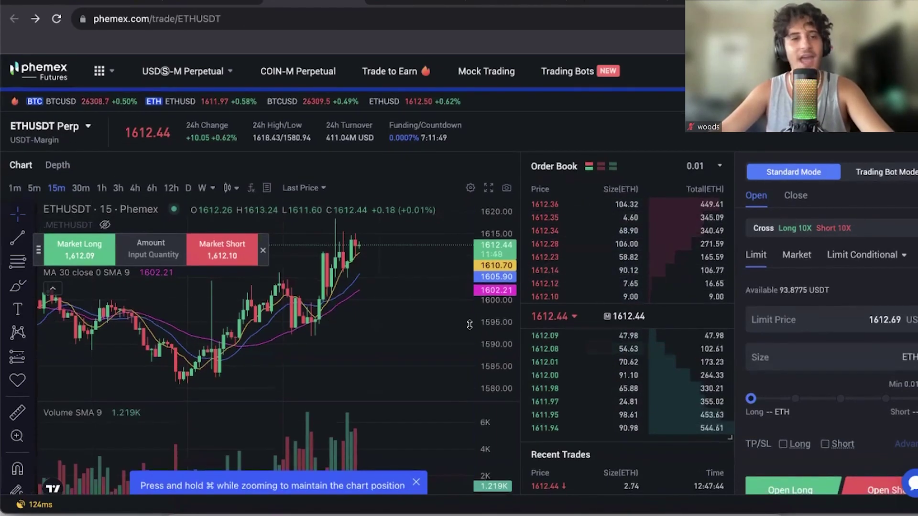
# Change ETHUSDT margin mode to Isolated, keeping 10X leverage for long and short.
pyautogui.scroll(-2, 843, 239)
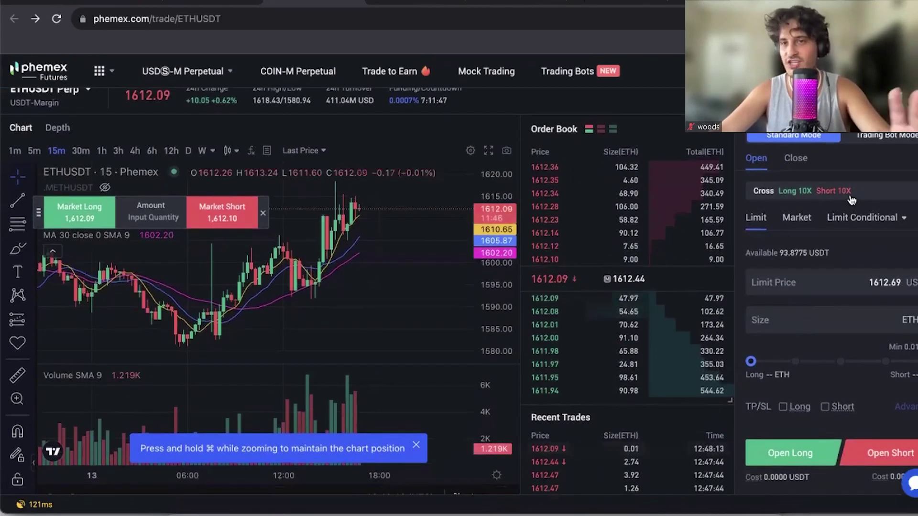
pyautogui.click(850, 200)
pyautogui.click(513, 144)
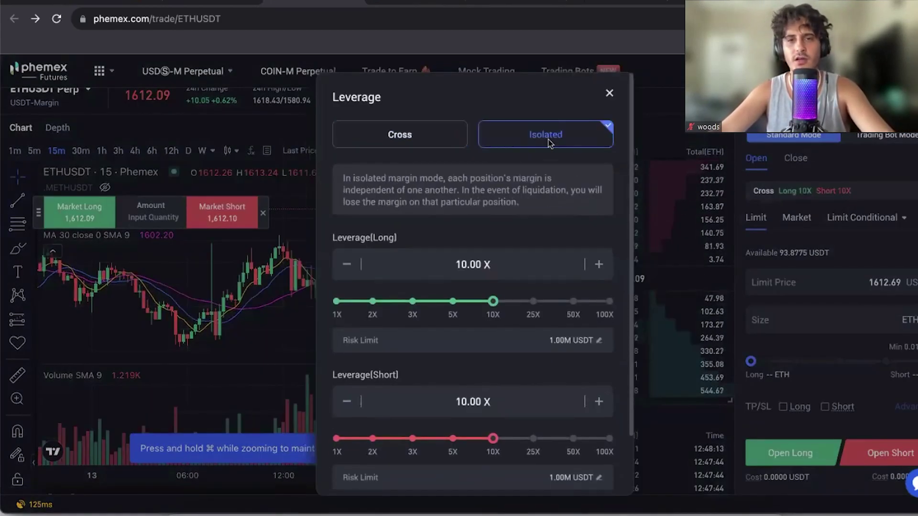
pyautogui.scroll(-2, 631, 378)
pyautogui.click(569, 464)
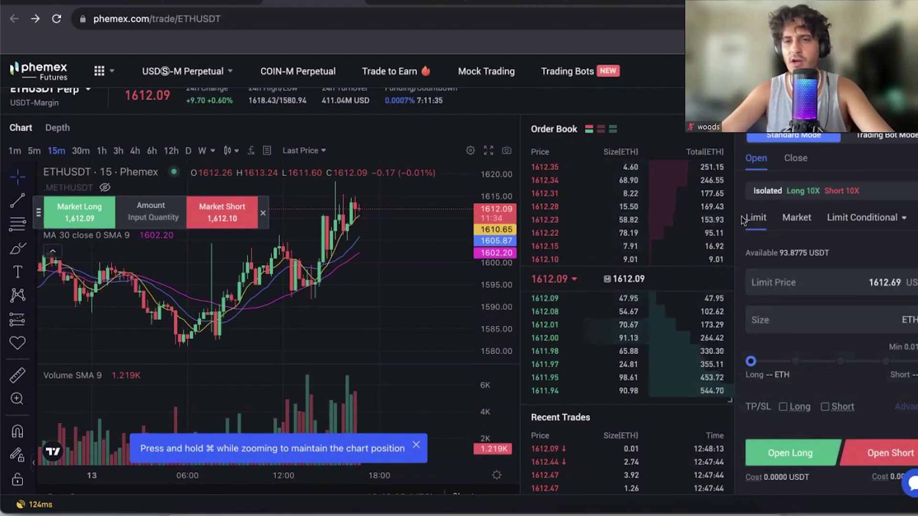
# Enter a limit price of 1618 and an order size of 0.25 ETH.
pyautogui.doubleClick(865, 282)
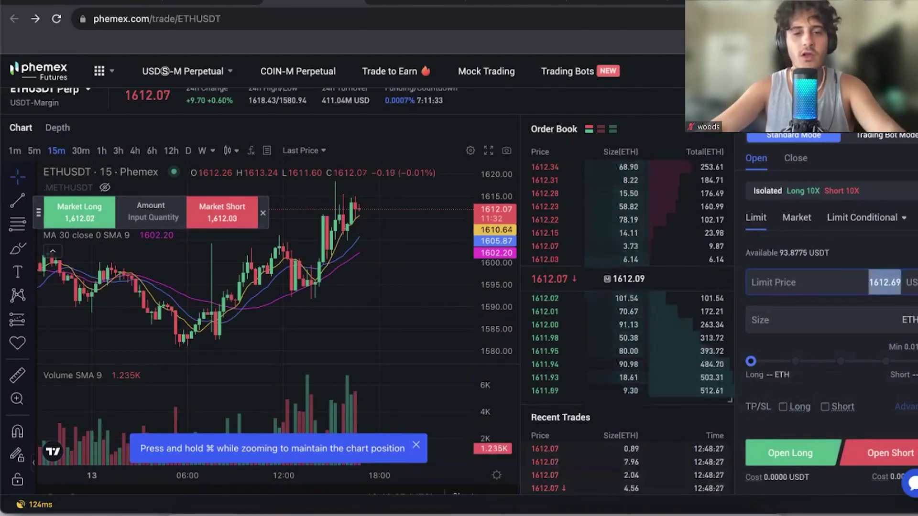
pyautogui.write('1618')
pyautogui.press('Tab')
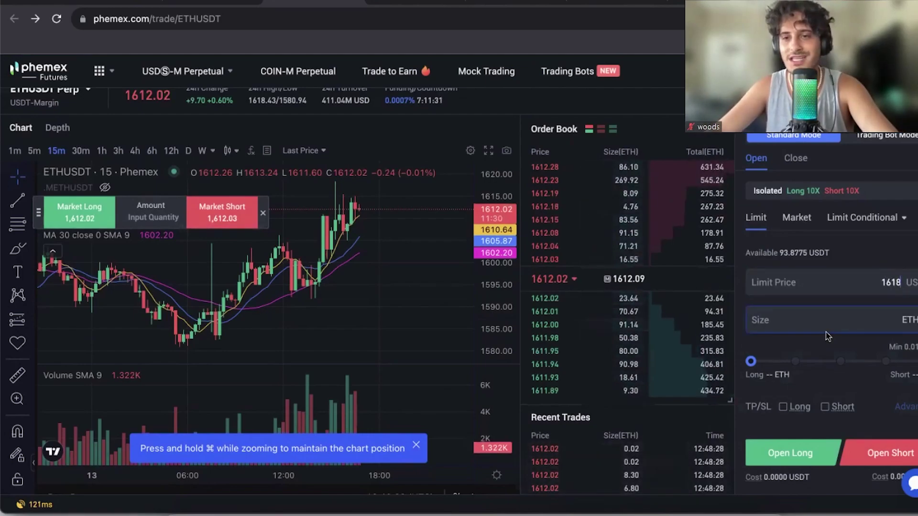
pyautogui.write('0')
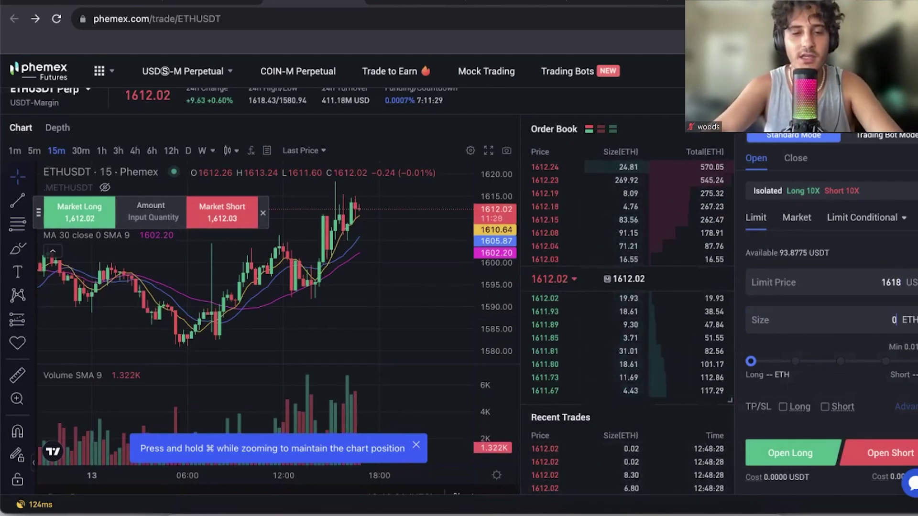
pyautogui.write('.25')
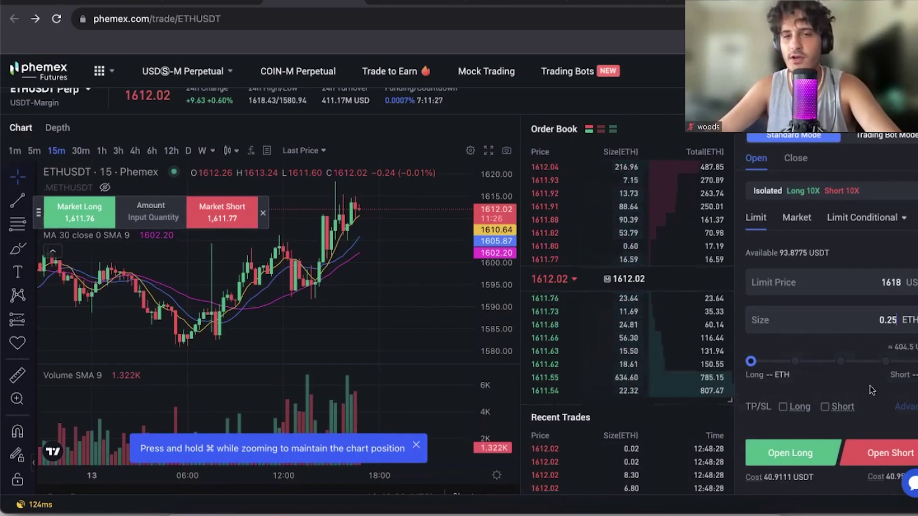
# Enable Short TP/SL with a 1630 stop loss and submit the short for review.
pyautogui.click(824, 407)
pyautogui.scroll(-1, 874, 378)
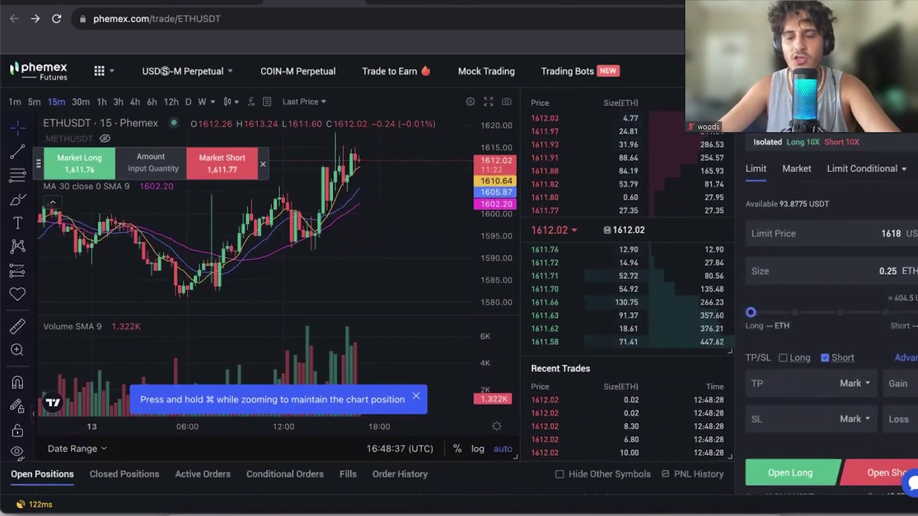
pyautogui.write('1630')
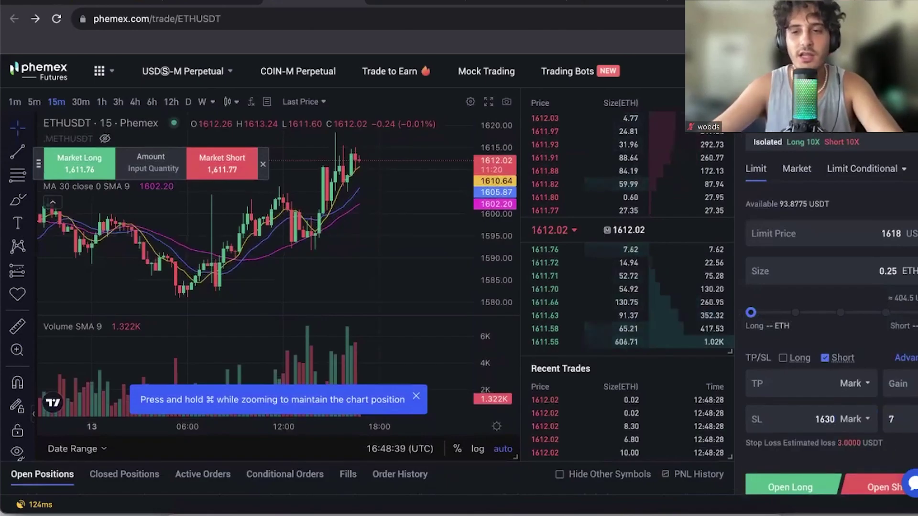
pyautogui.scroll(-1, 837, 437)
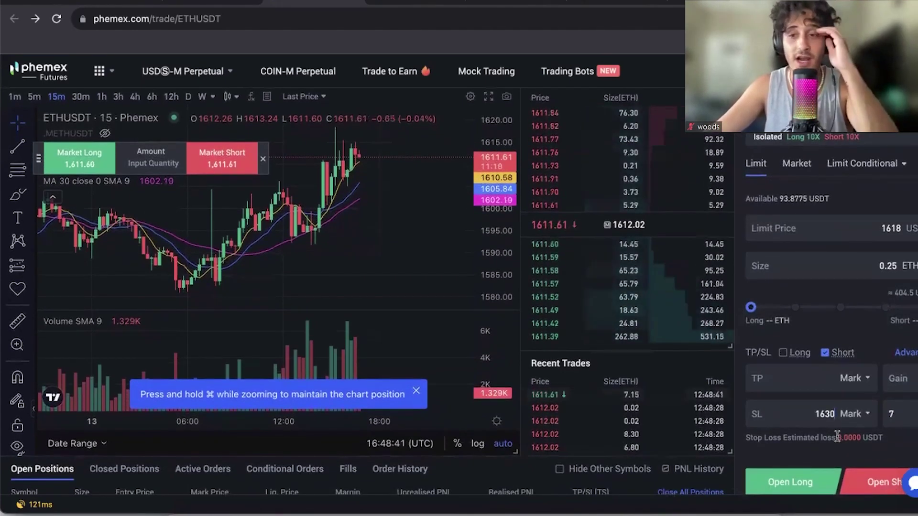
pyautogui.scroll(-3, 837, 436)
pyautogui.scroll(-1, 904, 391)
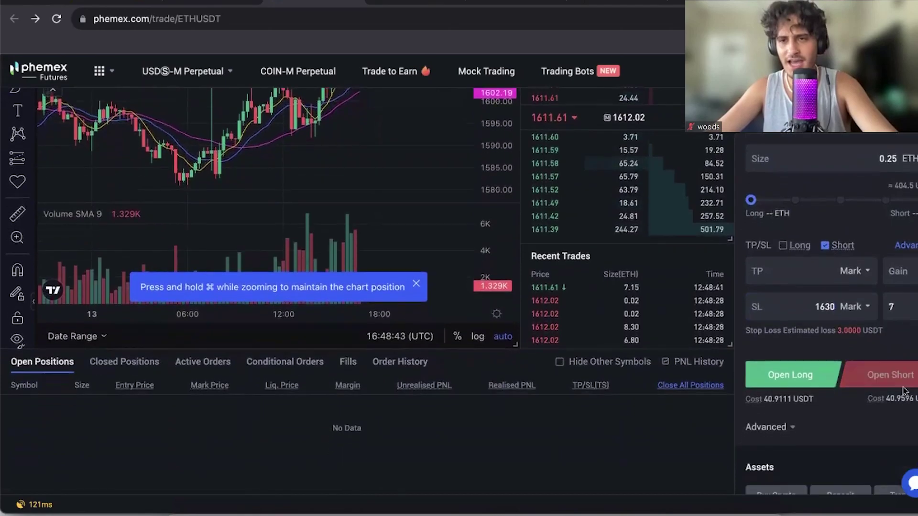
pyautogui.click(896, 377)
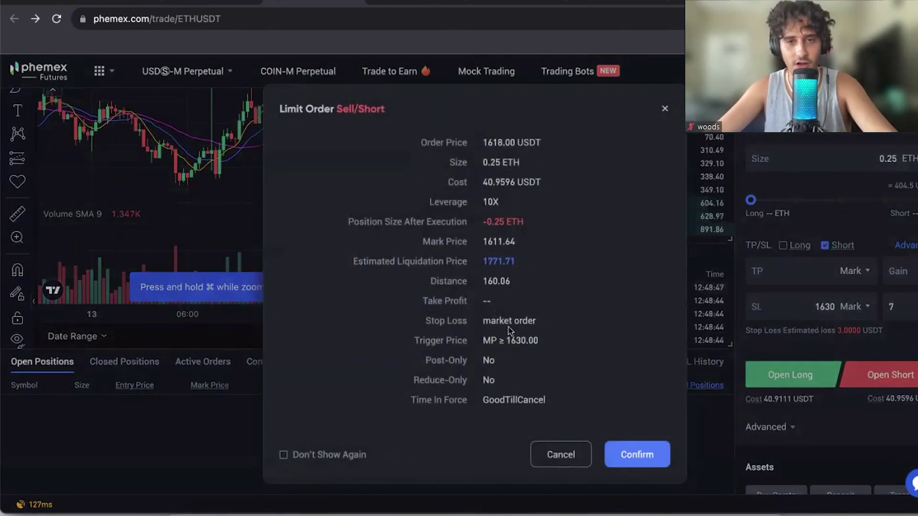
# Review the 1771.71 liquidation price and 40.9596 USDT cost, then confirm the short limit order.
pyautogui.moveTo(351, 266); pyautogui.dragTo(569, 266)
pyautogui.click(569, 267)
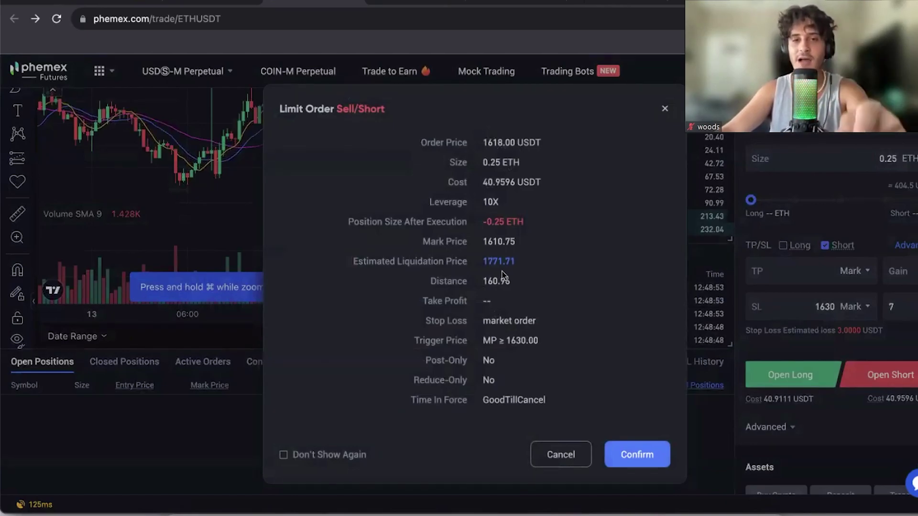
pyautogui.doubleClick(491, 263)
pyautogui.click(534, 261)
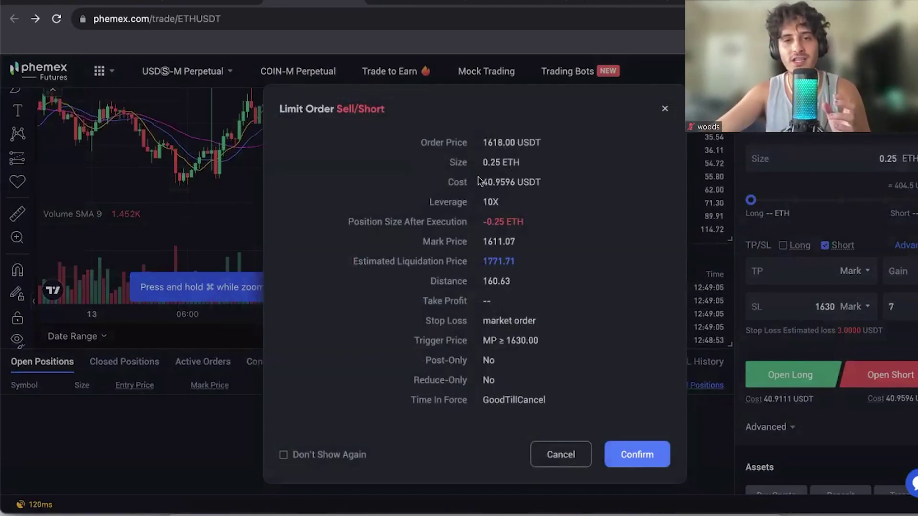
pyautogui.moveTo(480, 182); pyautogui.dragTo(538, 182)
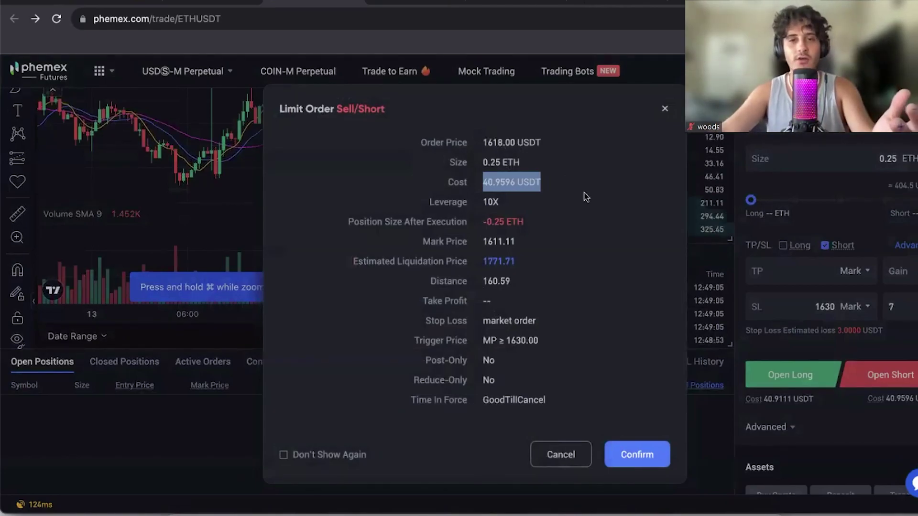
pyautogui.click(558, 198)
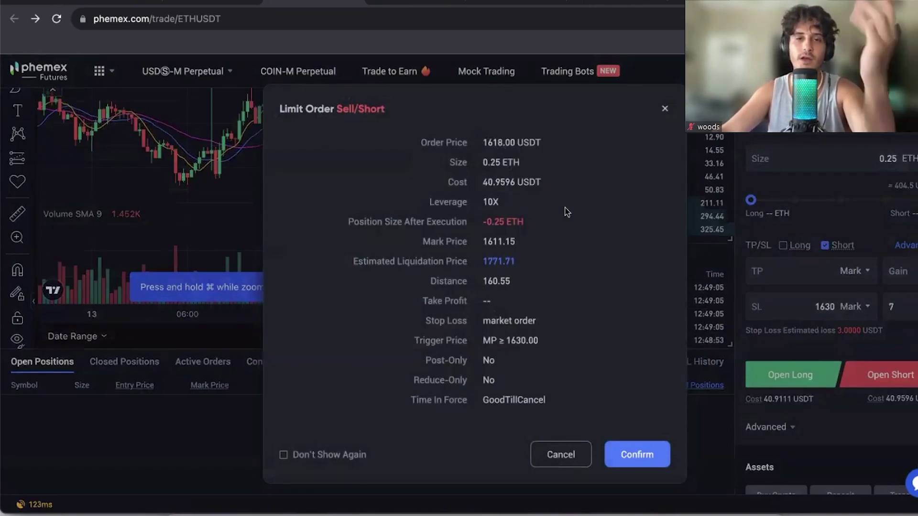
pyautogui.click(623, 456)
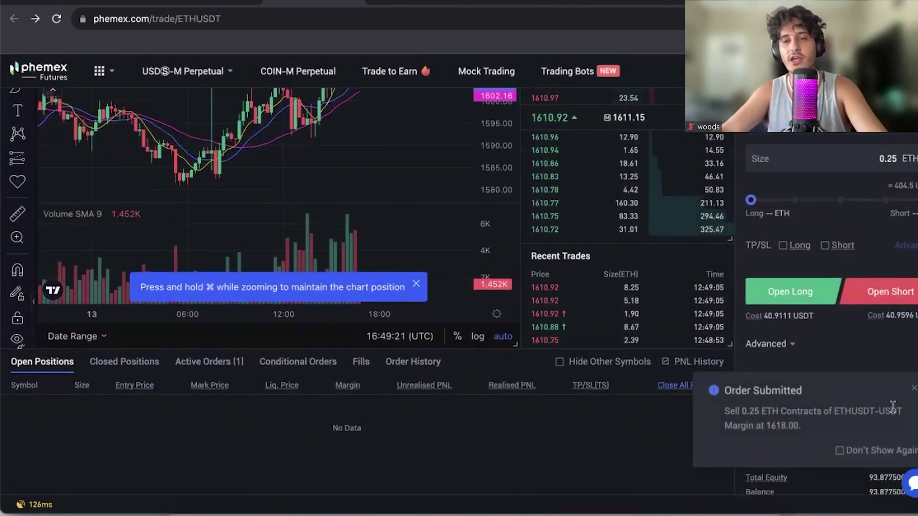
# Show the Active Orders list with the pending 0.25 ETH short at 1618.
pyautogui.scroll(-6, 869, 402)
pyautogui.scroll(5, 845, 395)
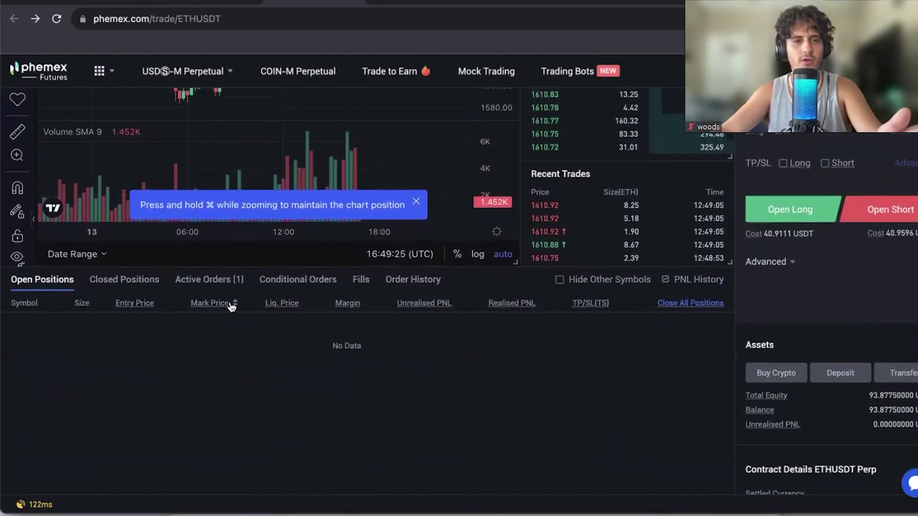
pyautogui.scroll(1, 207, 283)
pyautogui.click(214, 298)
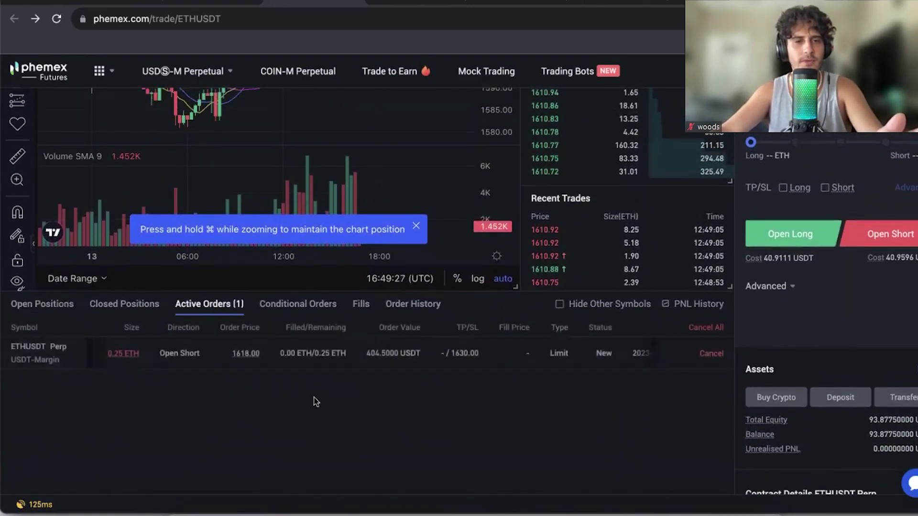
pyautogui.scroll(4, 258, 378)
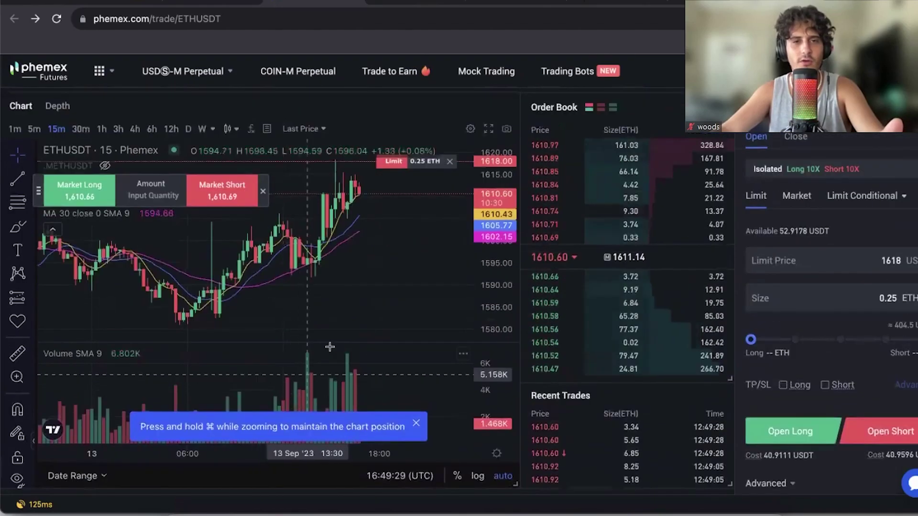
# Sketch and delete a price path on the chart, then cancel the 0.25 ETH limit order.
pyautogui.moveTo(385, 308); pyautogui.dragTo(363, 258)
pyautogui.moveTo(496, 185); pyautogui.dragTo(488, 237)
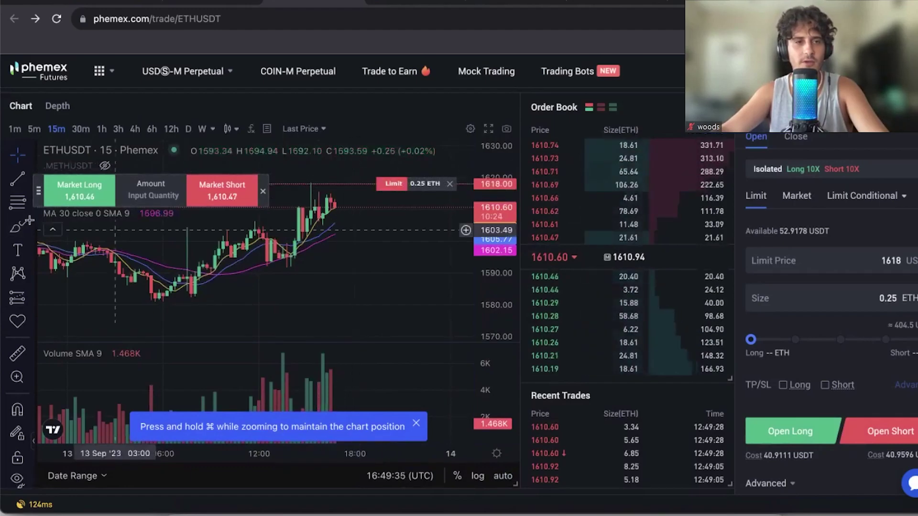
pyautogui.moveTo(332, 207)
pyautogui.mouseDown()
pyautogui.moveTo(348, 185)
pyautogui.moveTo(393, 282)
pyautogui.mouseUp()
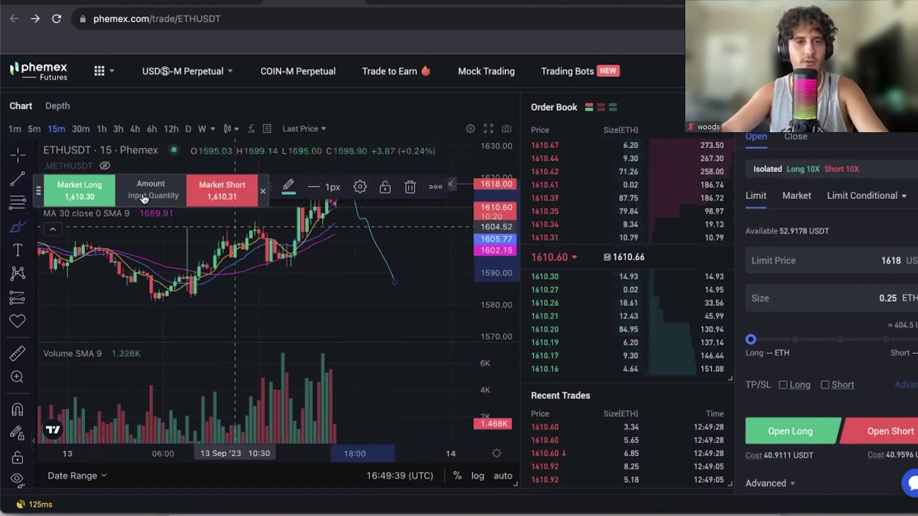
pyautogui.click(362, 218)
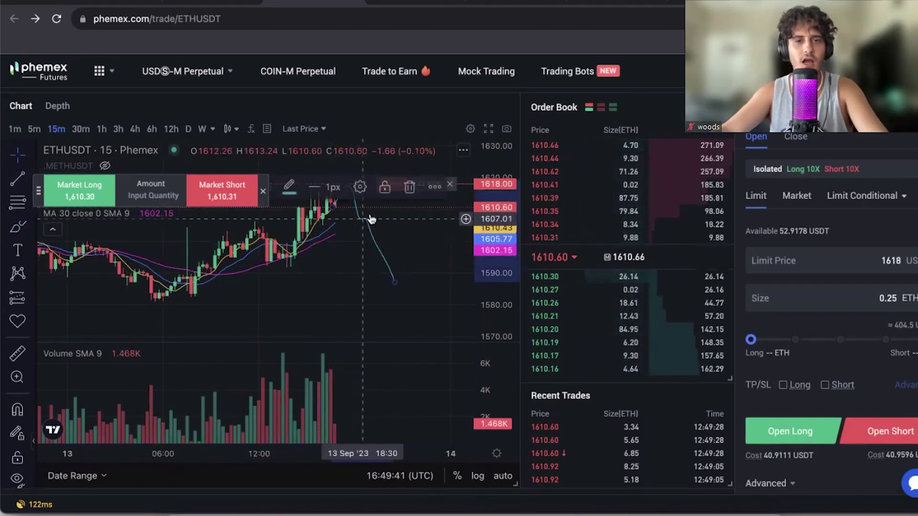
pyautogui.click(410, 186)
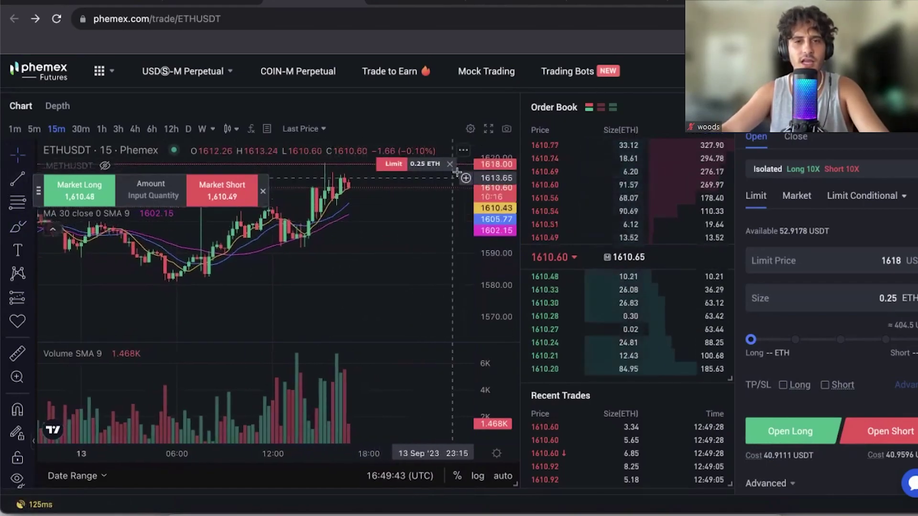
pyautogui.click(450, 165)
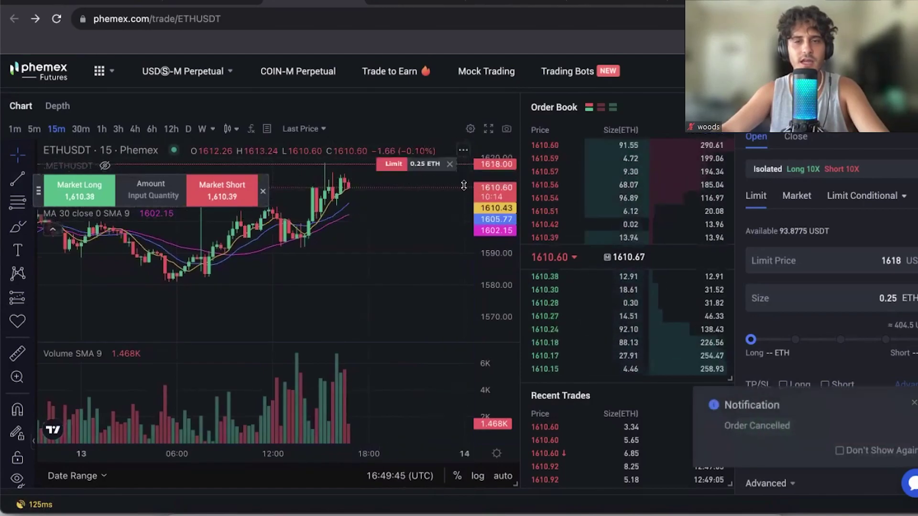
# Dismiss the order-cancelled notice and switch the order type to Market.
pyautogui.click(913, 403)
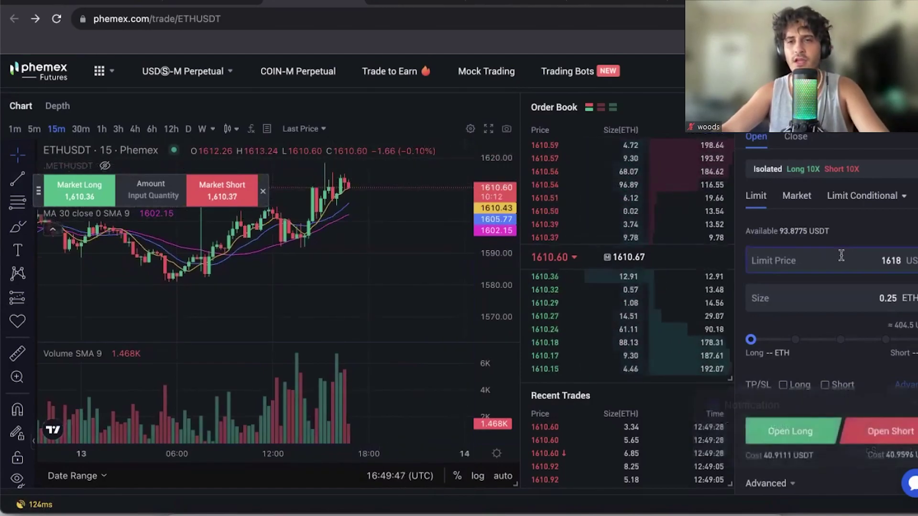
pyautogui.click(786, 198)
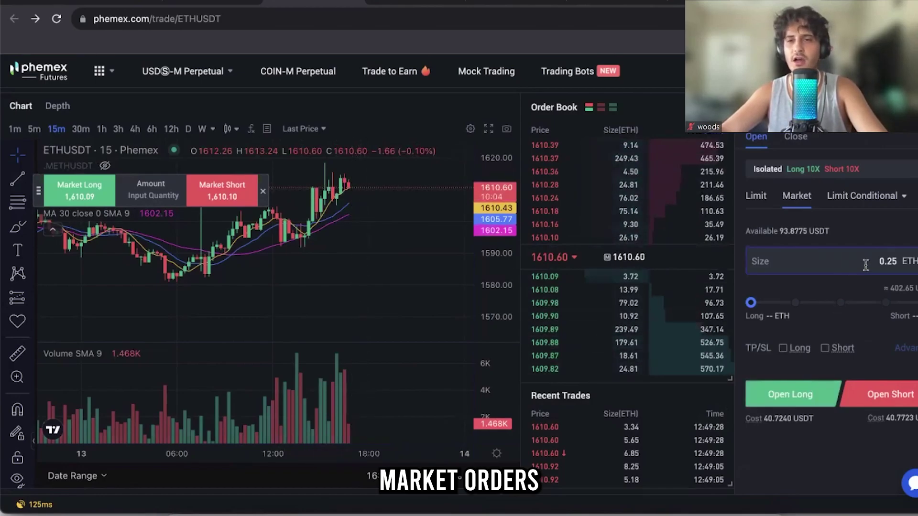
pyautogui.scroll(1, 828, 267)
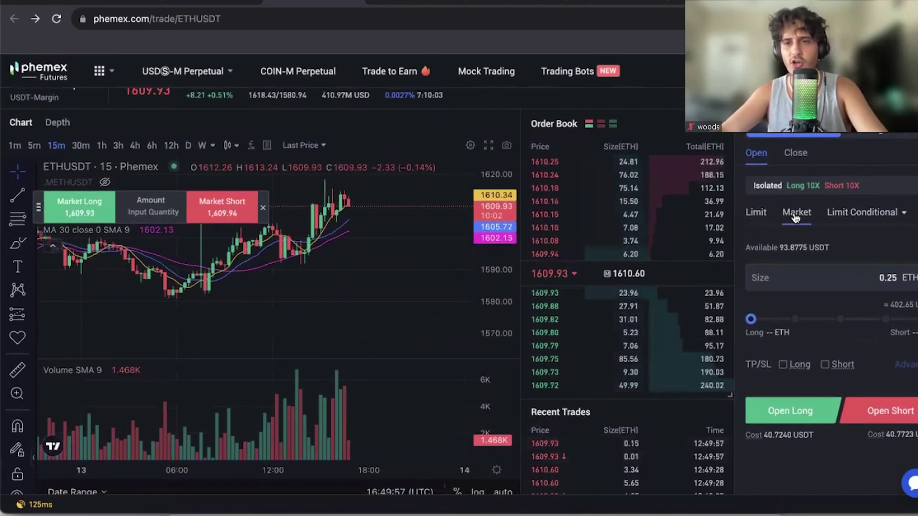
pyautogui.scroll(-1, 837, 234)
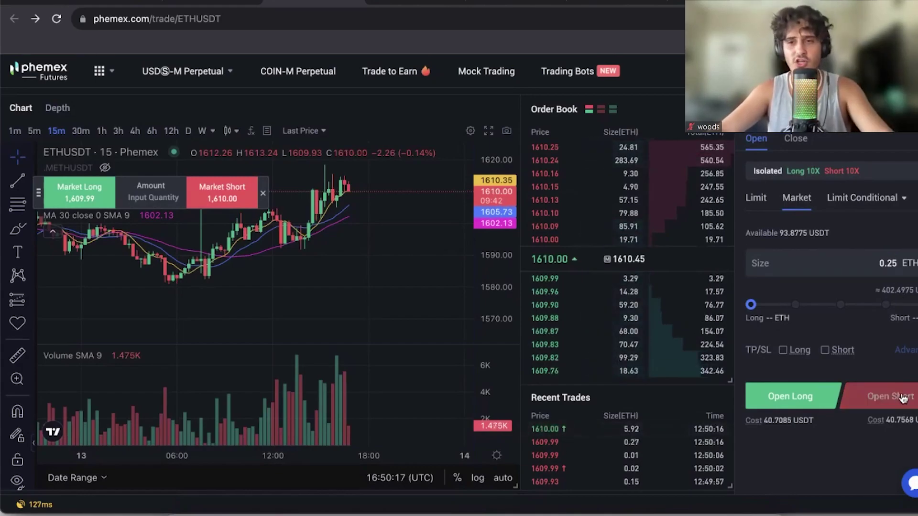
# Leave Short TP/SL unchecked and submit the 0.25 ETH market short for review.
pyautogui.click(825, 351)
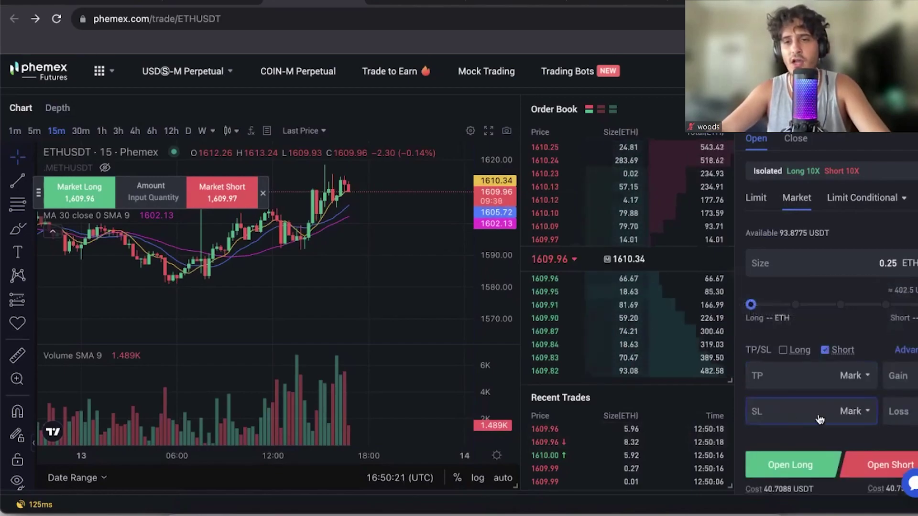
pyautogui.click(826, 349)
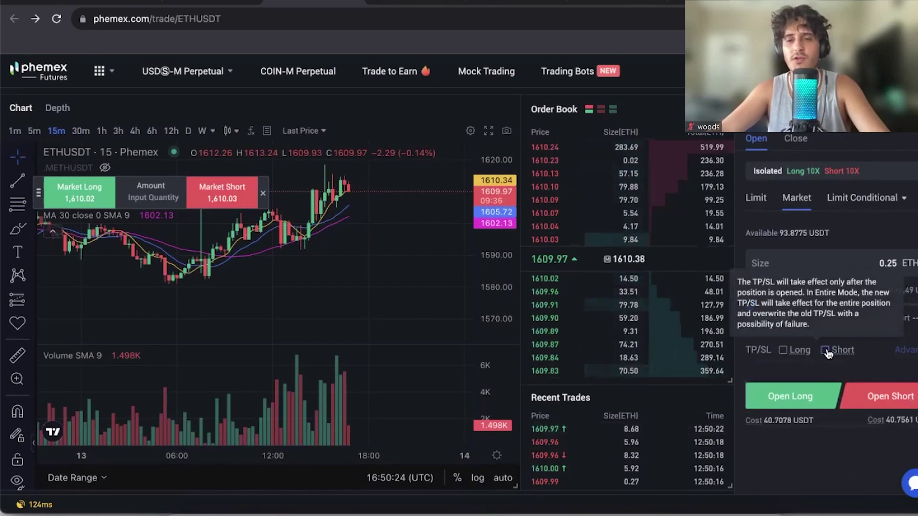
pyautogui.click(886, 401)
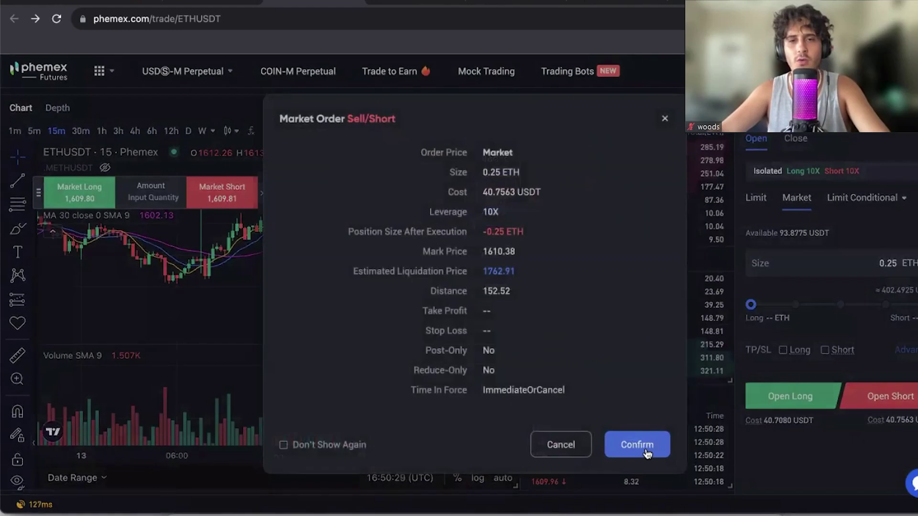
# Confirm the 0.25 ETH 10X market short (liquidation 1762.91) and dismiss the filled notice.
pyautogui.moveTo(535, 271); pyautogui.dragTo(470, 272)
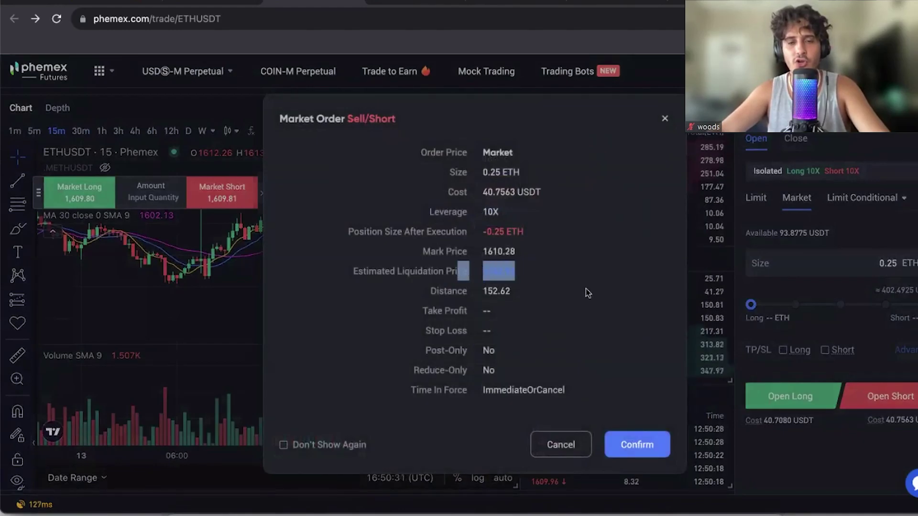
pyautogui.click(512, 309)
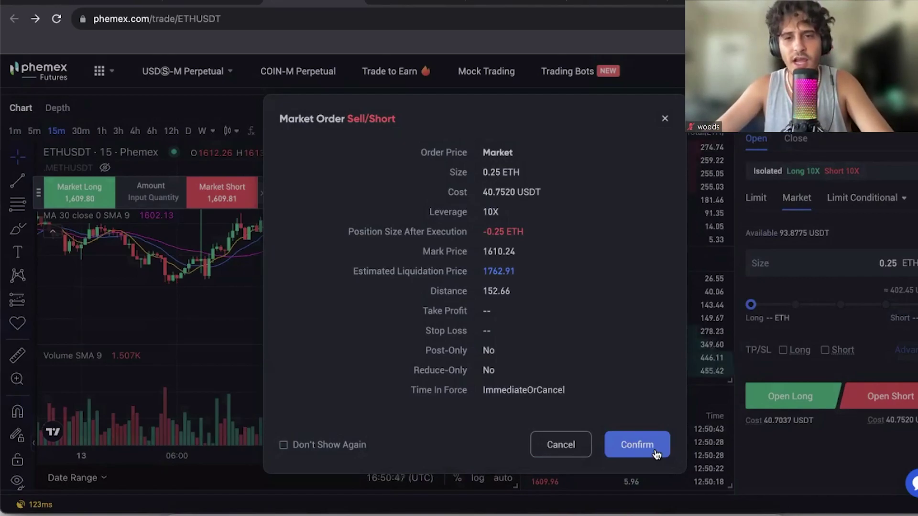
pyautogui.click(655, 450)
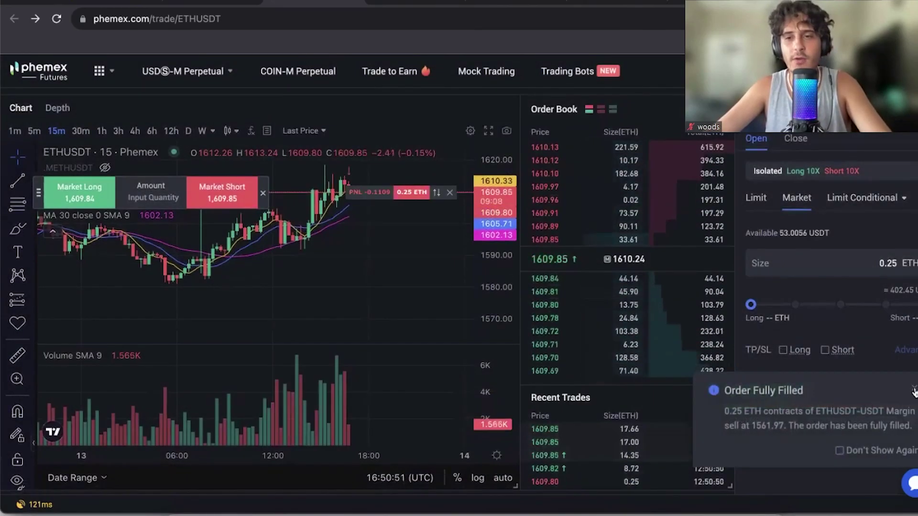
pyautogui.click(913, 388)
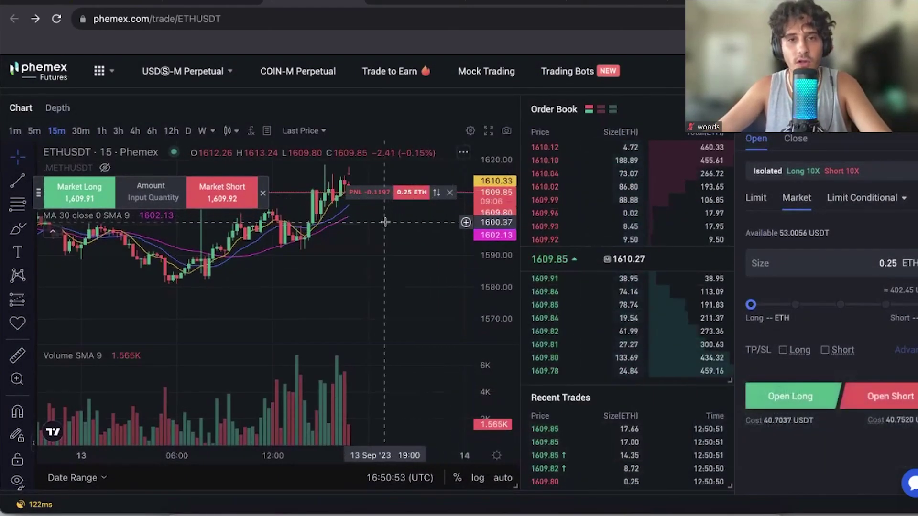
# Open Open Positions and the Entire TP/SL dialog for the 0.25 ETH short entered at 1609.80.
pyautogui.scroll(-3, 391, 217)
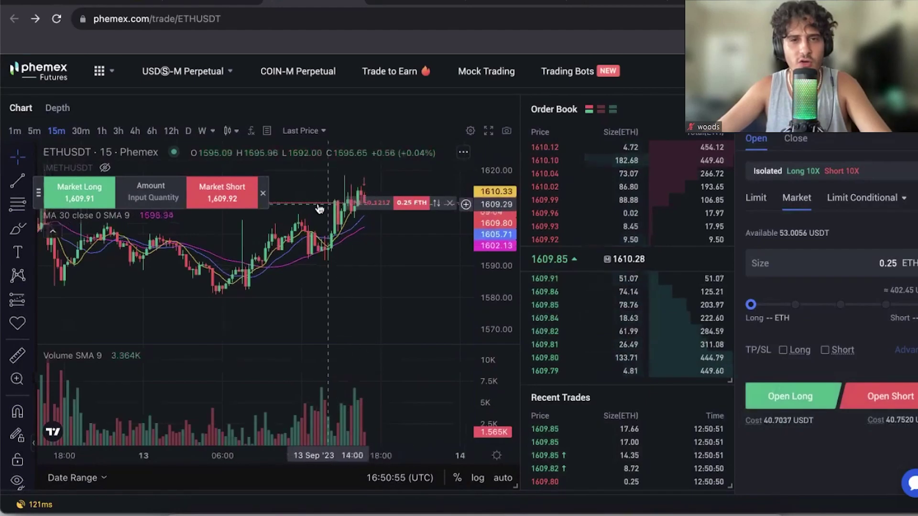
pyautogui.scroll(-5, 646, 453)
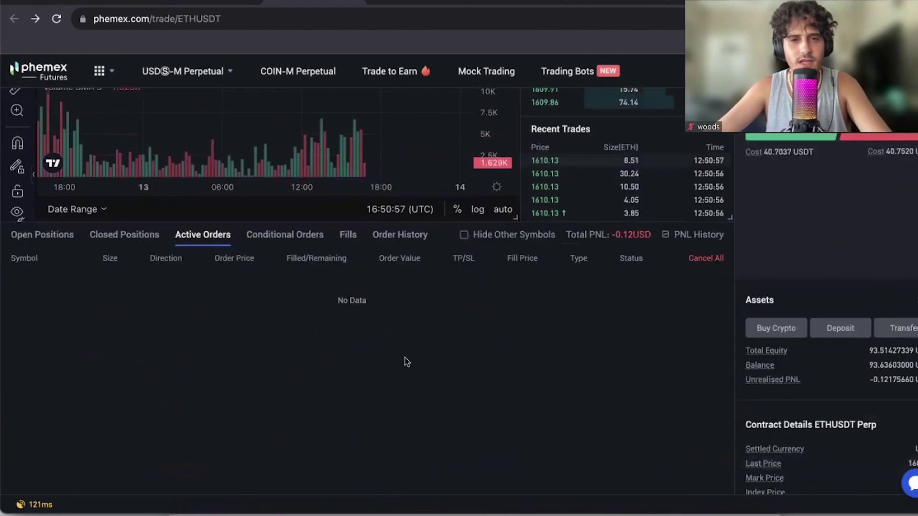
pyautogui.click(55, 236)
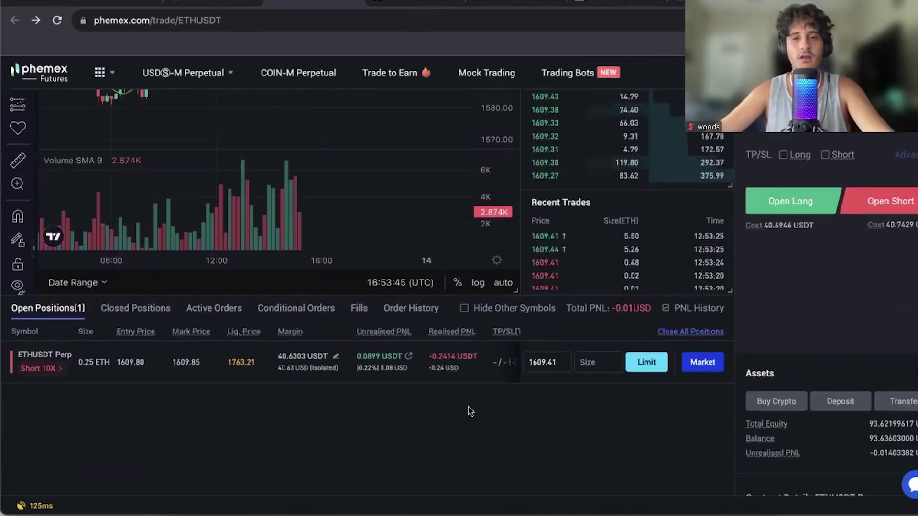
pyautogui.scroll(-2, 468, 409)
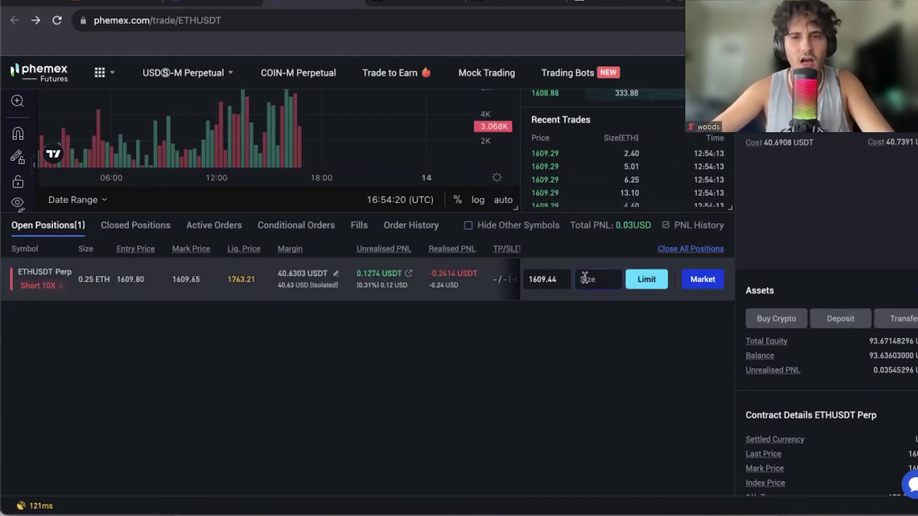
pyautogui.click(492, 283)
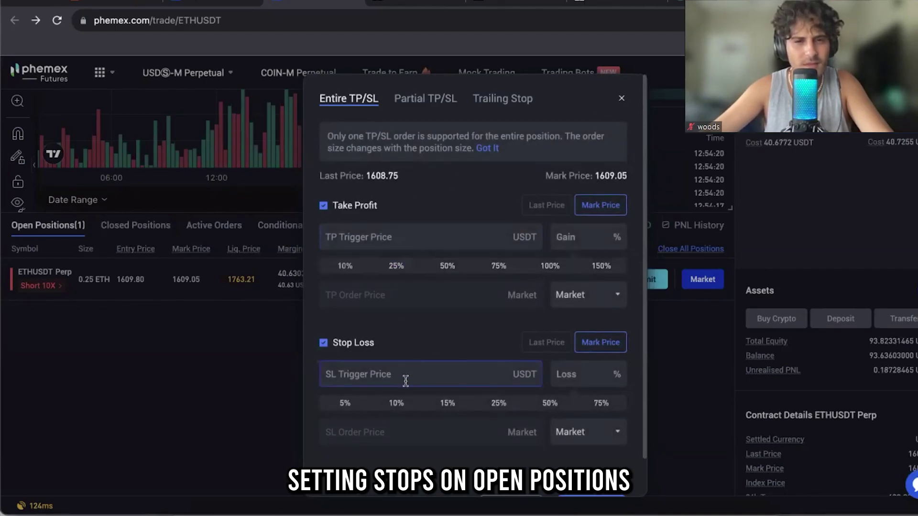
# Enter SL trigger 1630 and TP trigger 1580 in Entire TP/SL and confirm.
pyautogui.click(427, 375)
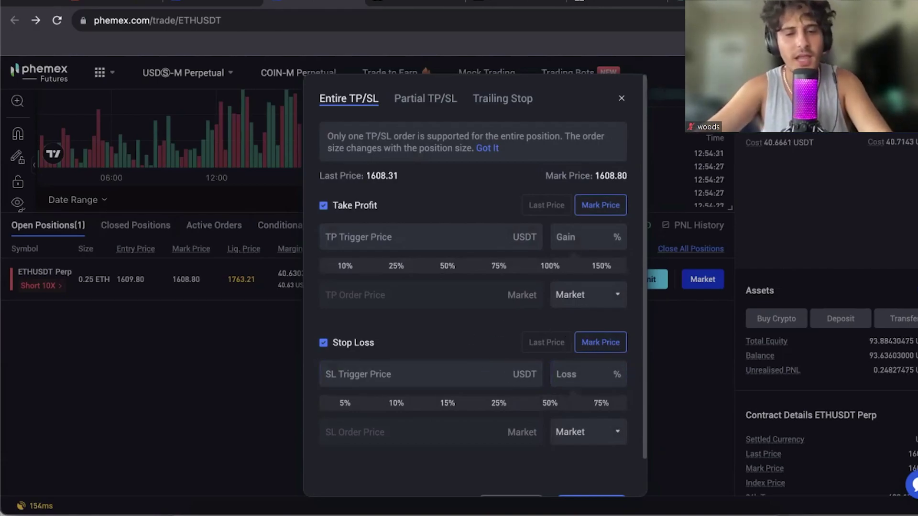
pyautogui.write('1630')
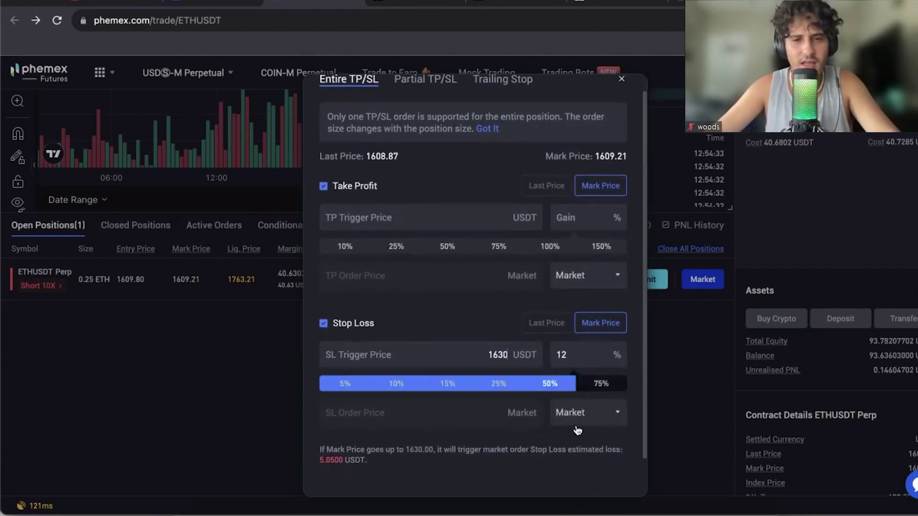
pyautogui.scroll(1, 438, 234)
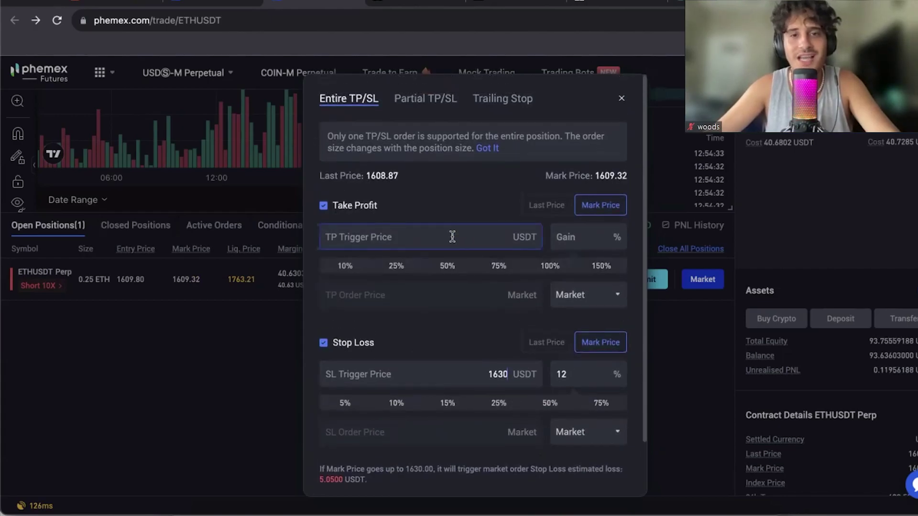
pyautogui.write('1580')
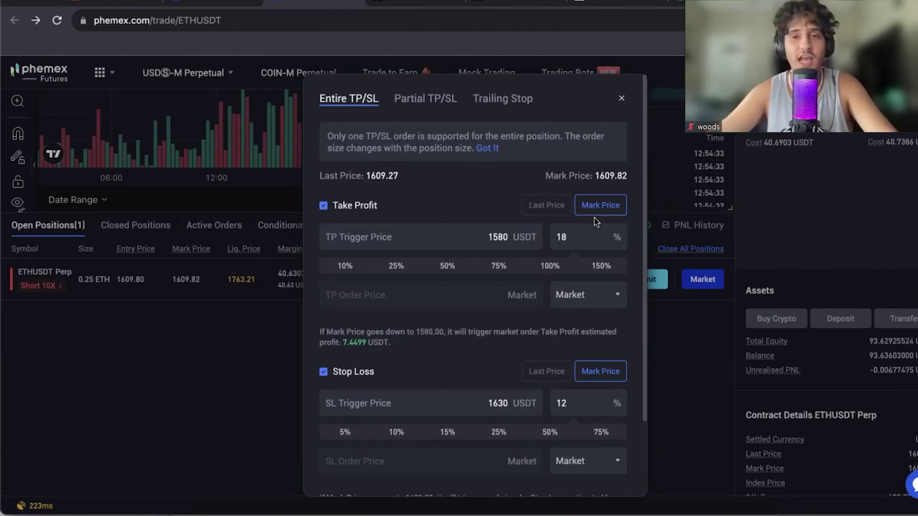
pyautogui.scroll(-2, 499, 266)
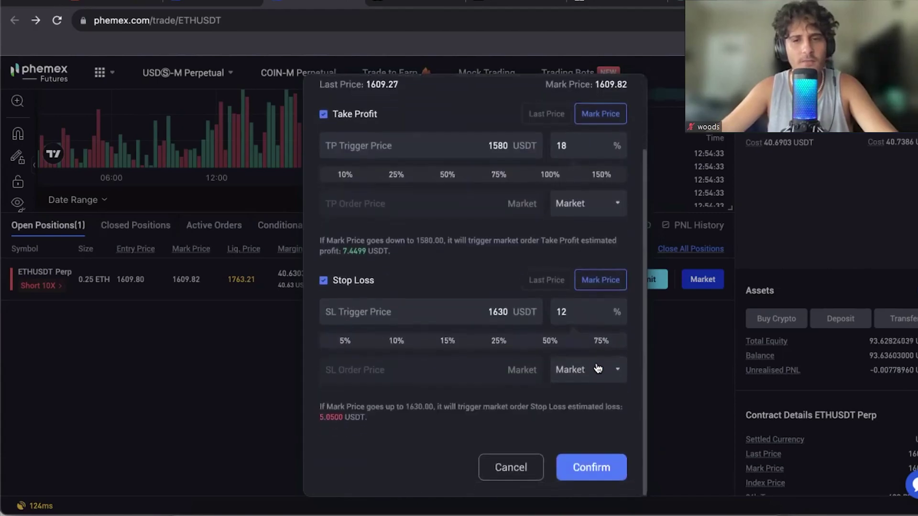
pyautogui.click(599, 474)
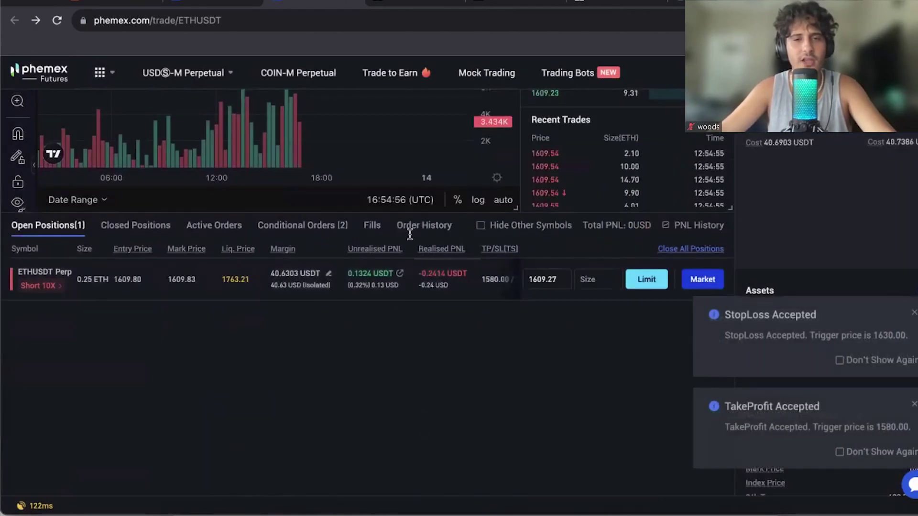
# Zoom the chart out, then sketch and erase two possible price paths, one falling toward 1580.
pyautogui.scroll(7, 532, 346)
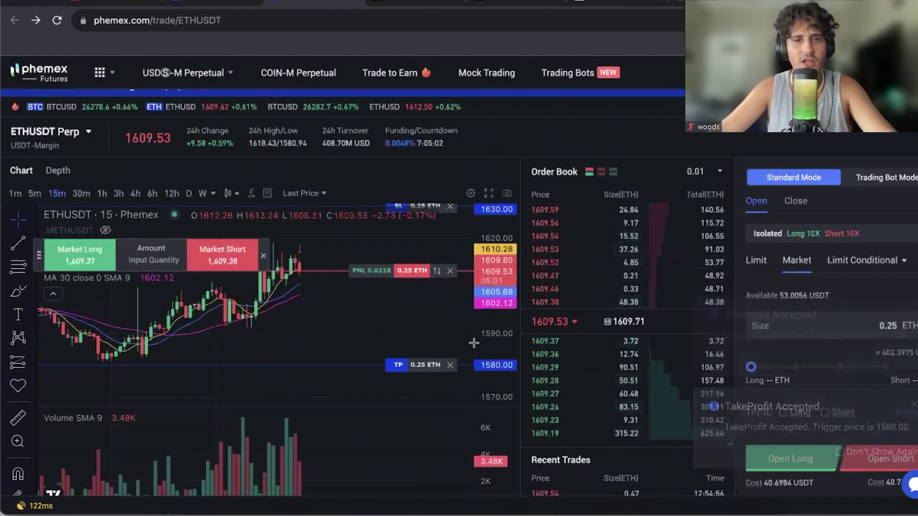
pyautogui.moveTo(403, 322)
pyautogui.mouseDown()
pyautogui.moveTo(393, 379)
pyautogui.moveTo(417, 330)
pyautogui.mouseUp()
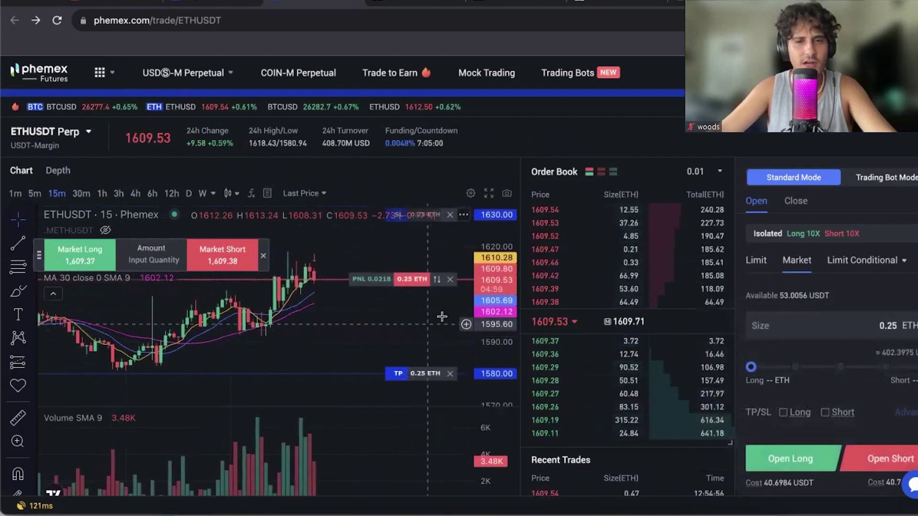
pyautogui.moveTo(500, 272); pyautogui.dragTo(499, 345)
pyautogui.moveTo(345, 327); pyautogui.dragTo(327, 337)
pyautogui.scroll(-2, 333, 327)
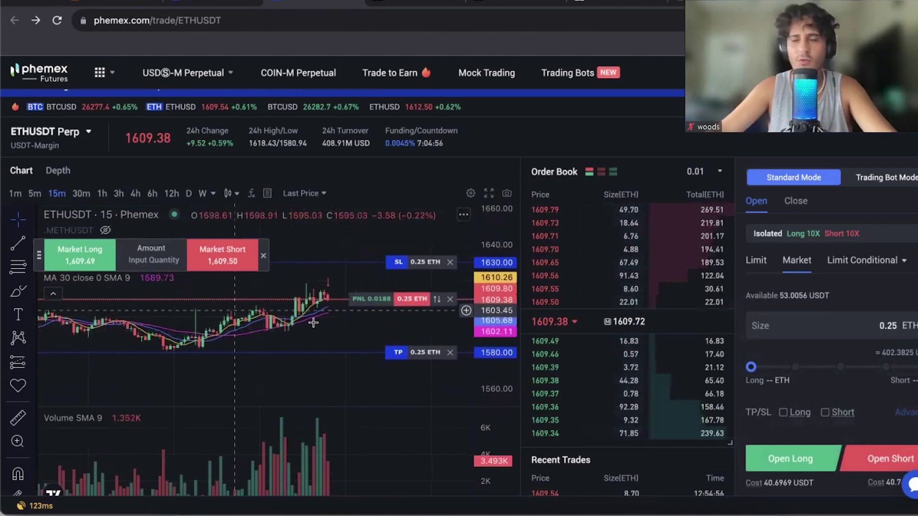
pyautogui.click(11, 290)
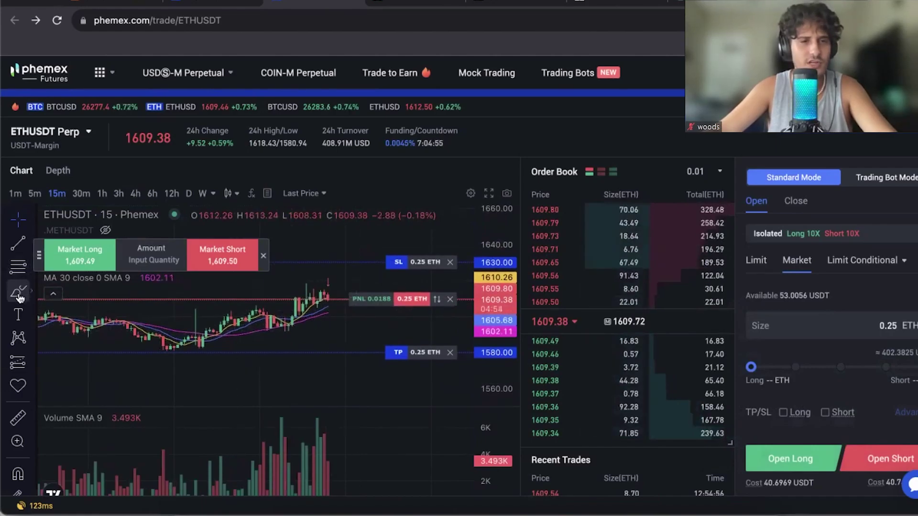
pyautogui.click(331, 297)
pyautogui.moveTo(332, 298)
pyautogui.mouseDown()
pyautogui.moveTo(335, 310)
pyautogui.moveTo(358, 252)
pyautogui.mouseUp()
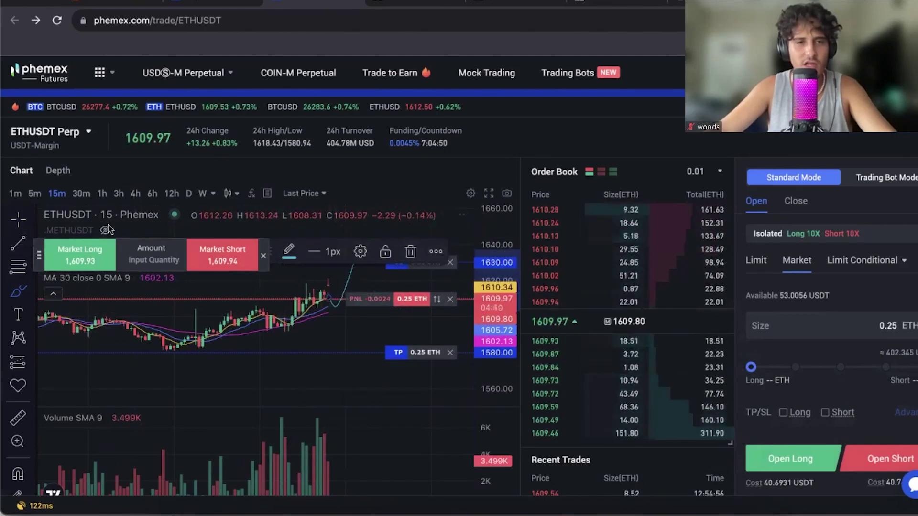
pyautogui.click(16, 223)
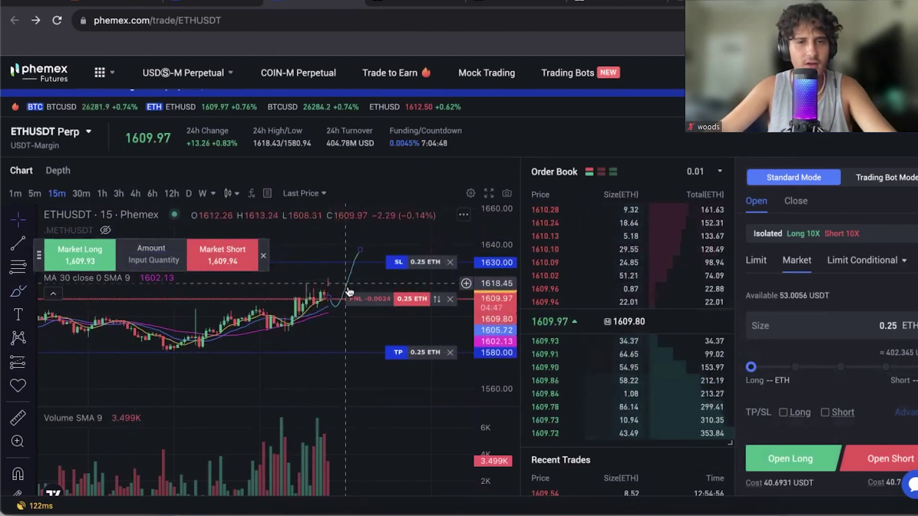
pyautogui.click(410, 251)
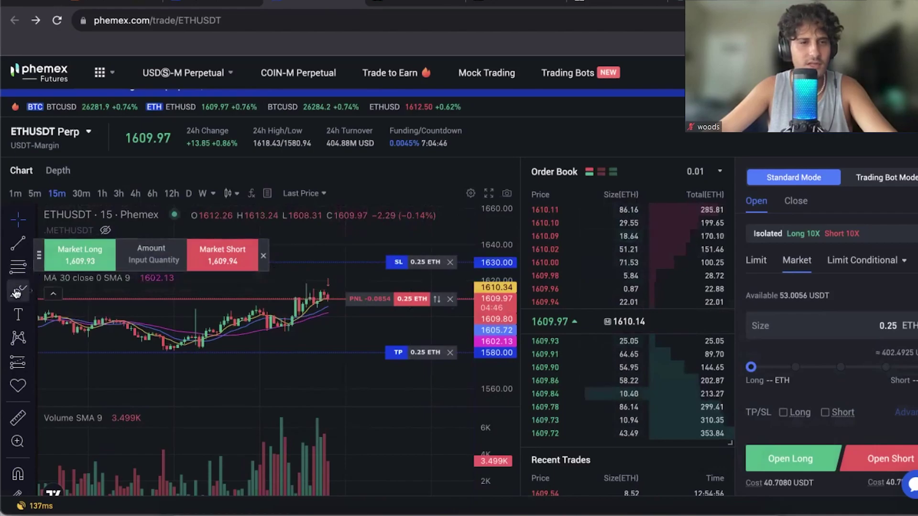
pyautogui.moveTo(328, 299)
pyautogui.mouseDown()
pyautogui.moveTo(359, 361)
pyautogui.moveTo(353, 353)
pyautogui.mouseUp()
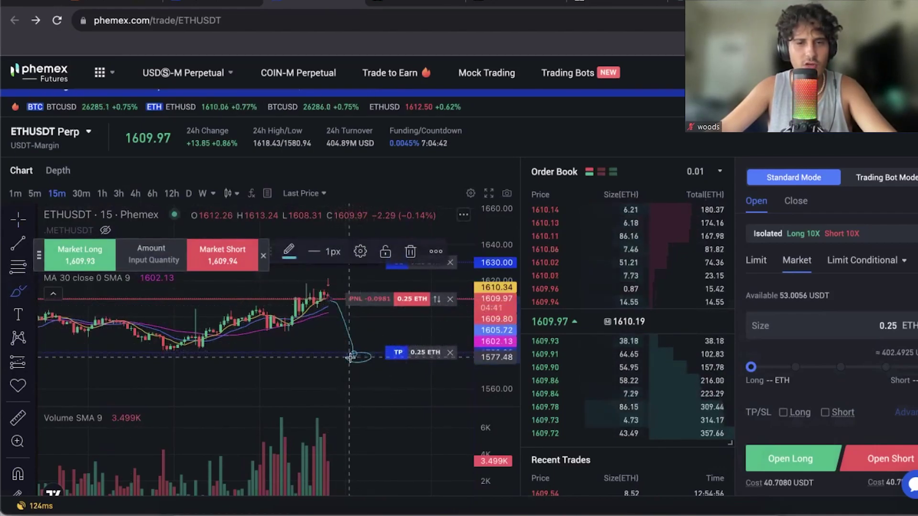
pyautogui.click(409, 253)
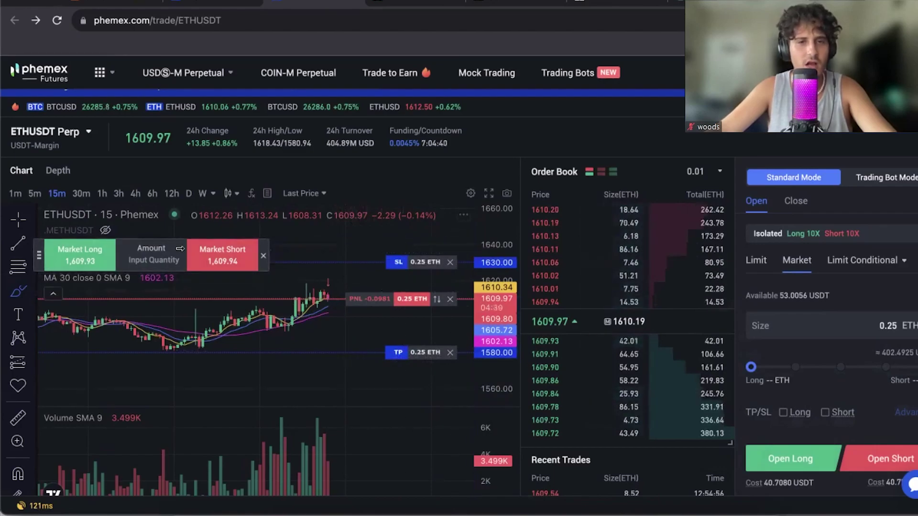
pyautogui.click(14, 220)
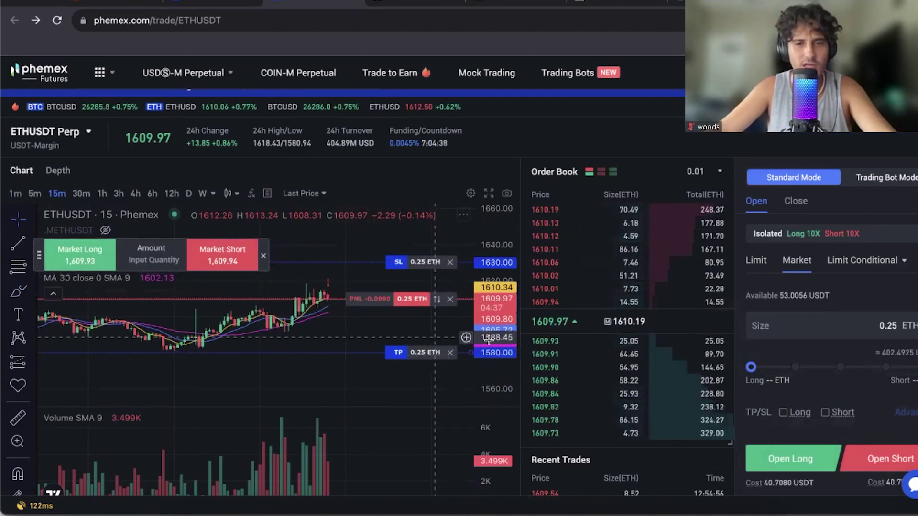
# Cancel the 1580 take-profit order and dismiss the cancellation notice.
pyautogui.click(450, 352)
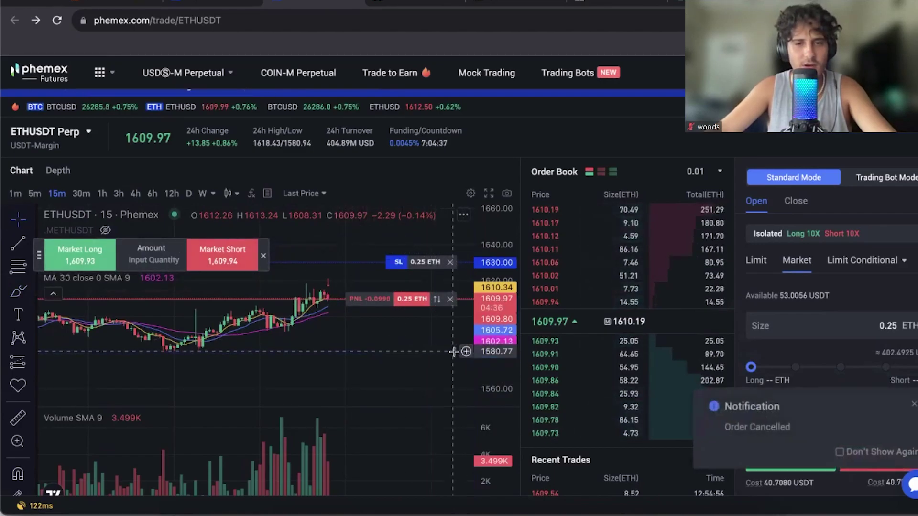
pyautogui.click(914, 404)
pyautogui.scroll(-3, 470, 352)
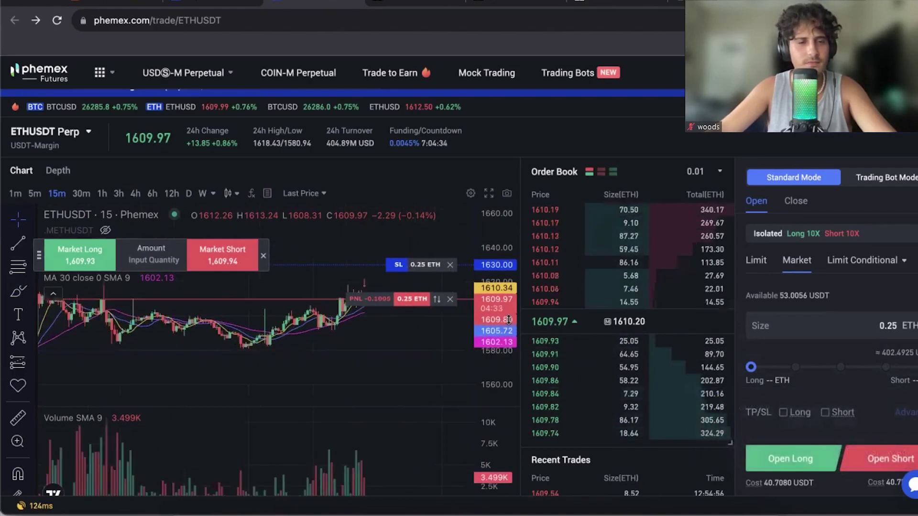
# Place a limit order closing 0.12 ETH of the ETHUSDT short at price 1599.
pyautogui.scroll(-5, 554, 353)
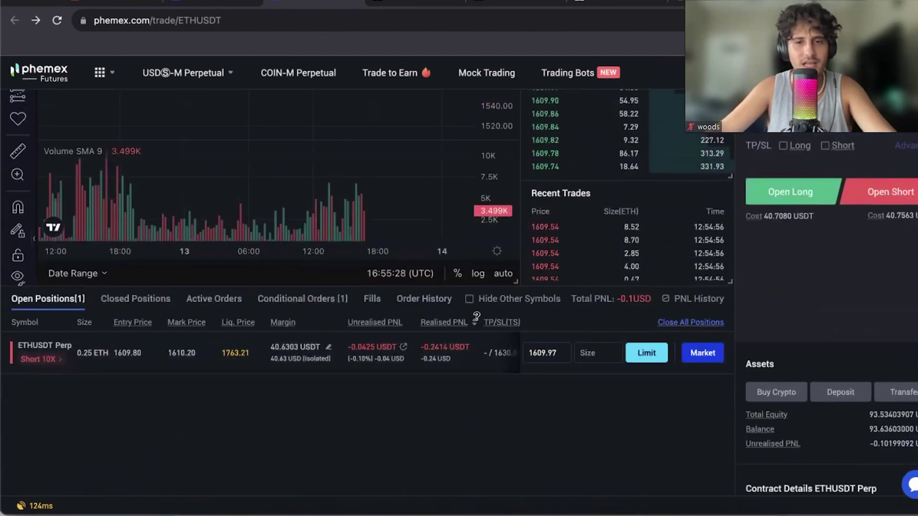
pyautogui.scroll(1, 588, 372)
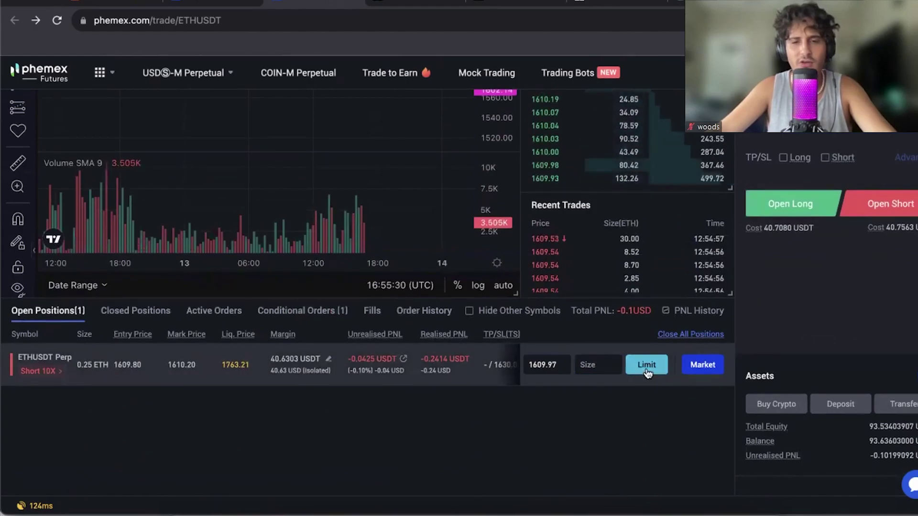
pyautogui.click(582, 363)
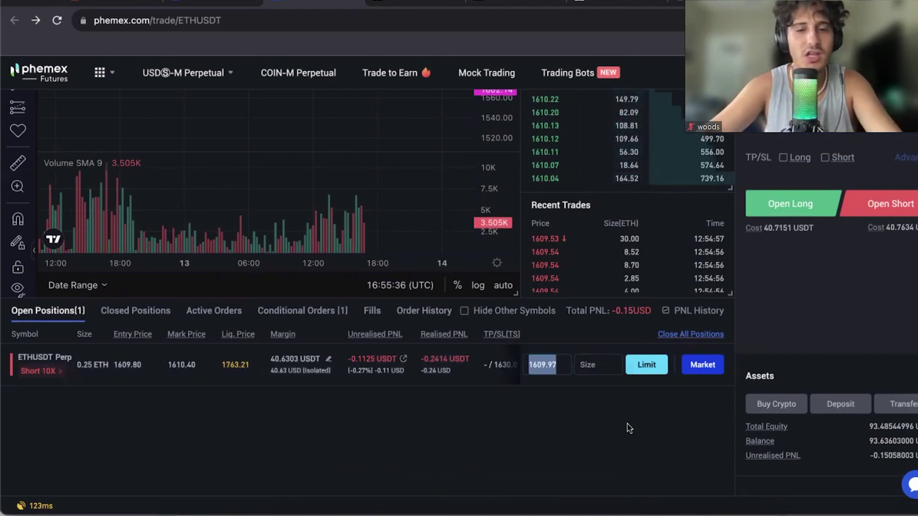
pyautogui.write('1599')
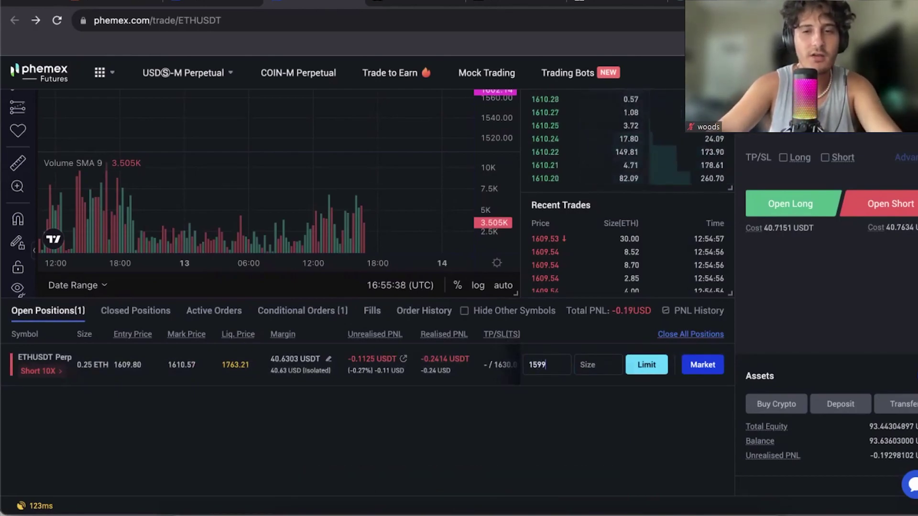
pyautogui.scroll(5, 606, 449)
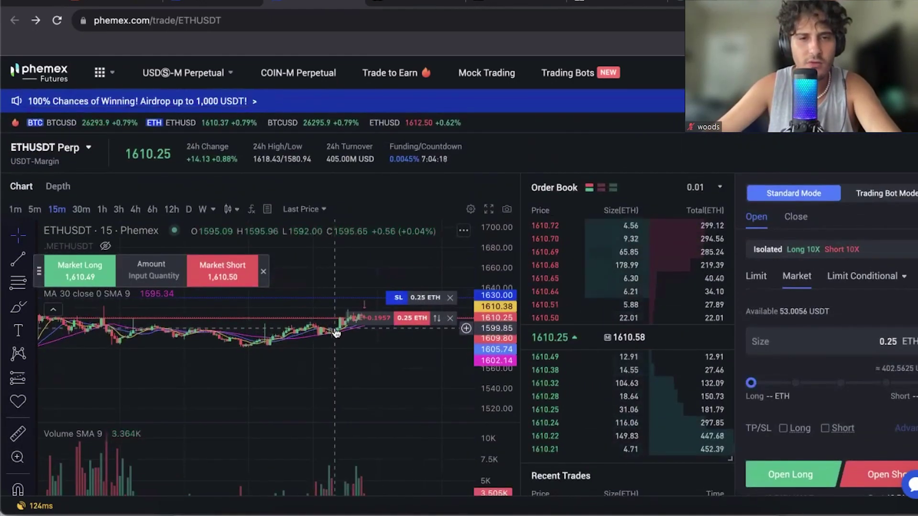
pyautogui.scroll(-5, 543, 374)
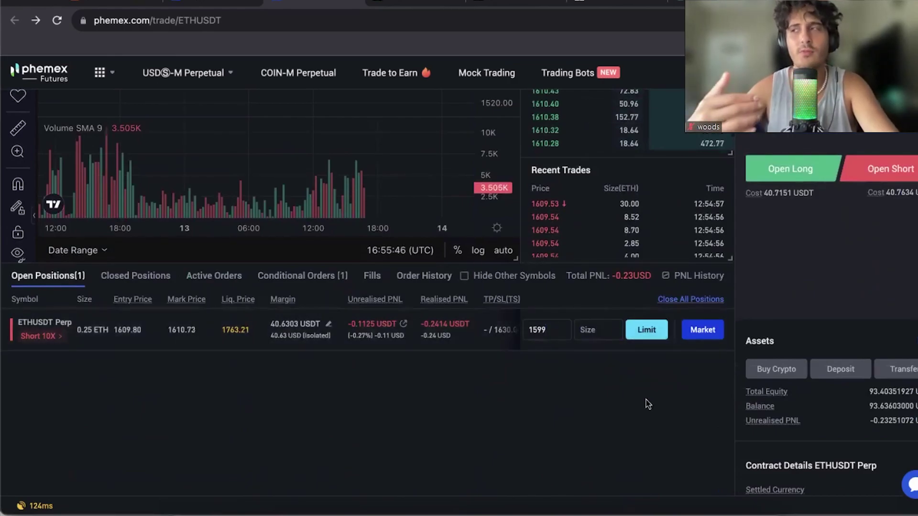
pyautogui.click(593, 330)
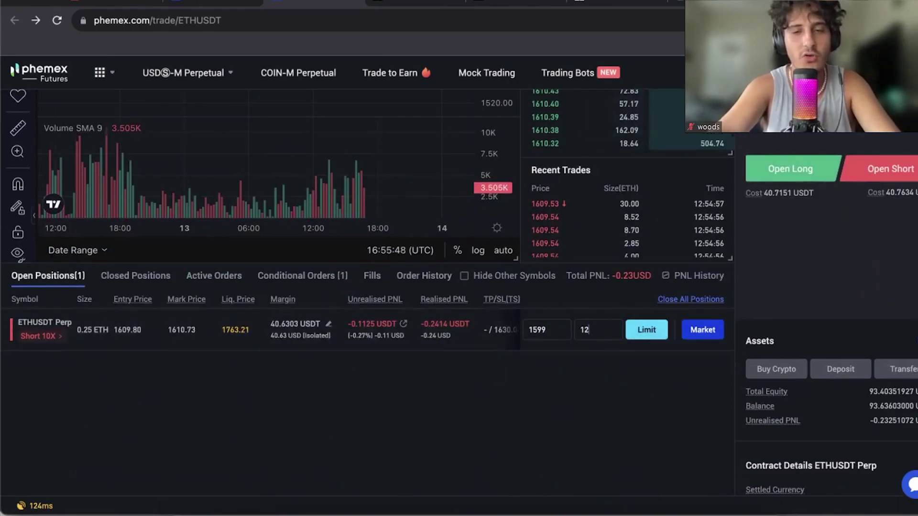
pyautogui.press('BackSpace')
pyautogui.press('BackSpace')
pyautogui.write('0.1')
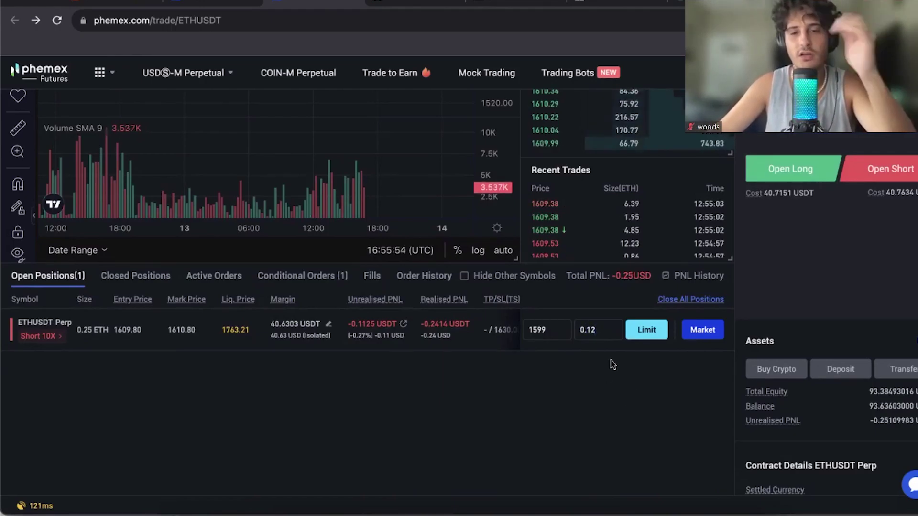
pyautogui.click(539, 331)
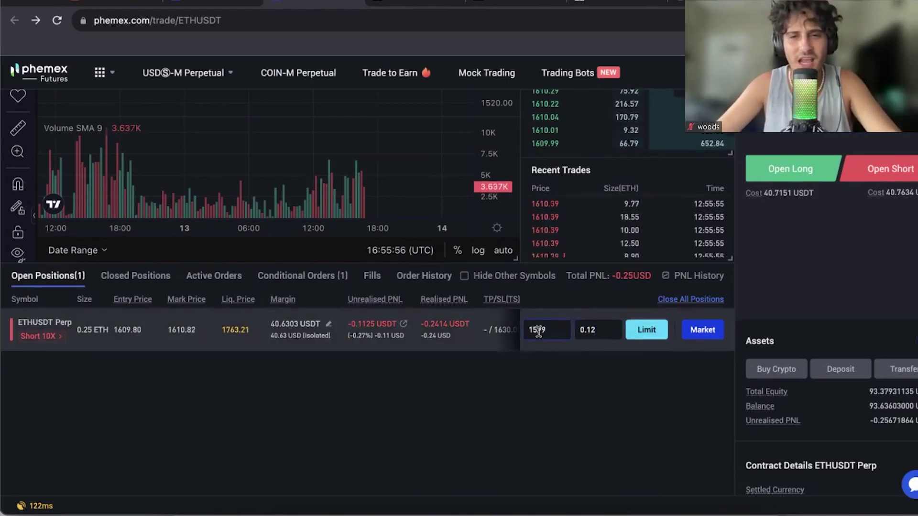
pyautogui.click(650, 331)
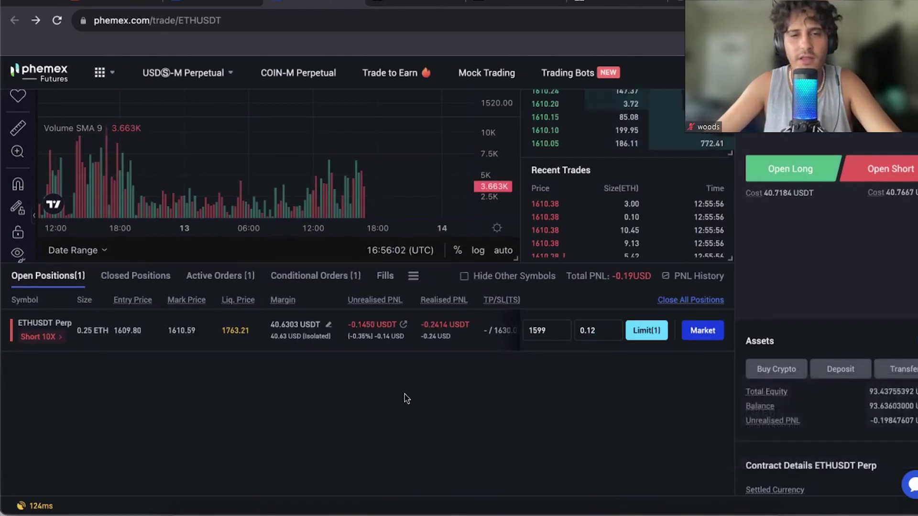
# Stretch the chart's price axis and brush-sketch an expected dip-and-rebound price path.
pyautogui.scroll(5, 405, 397)
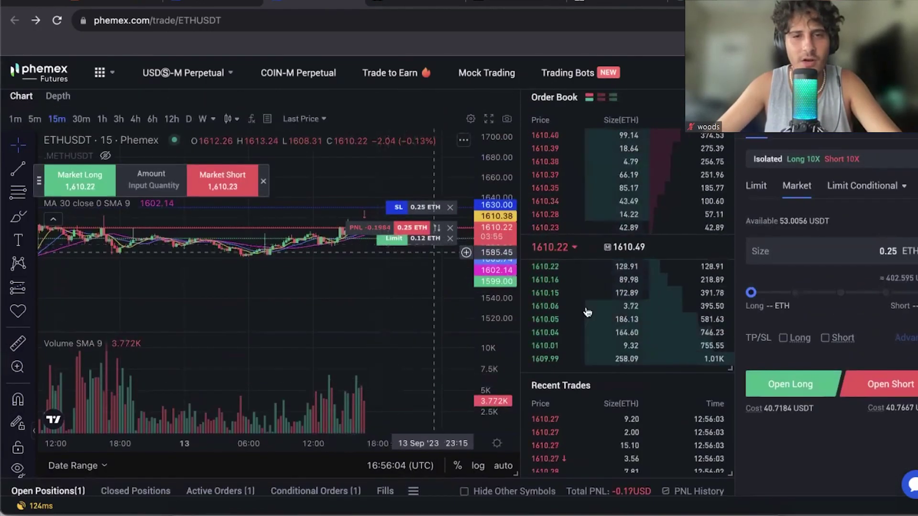
pyautogui.moveTo(493, 313); pyautogui.dragTo(490, 138)
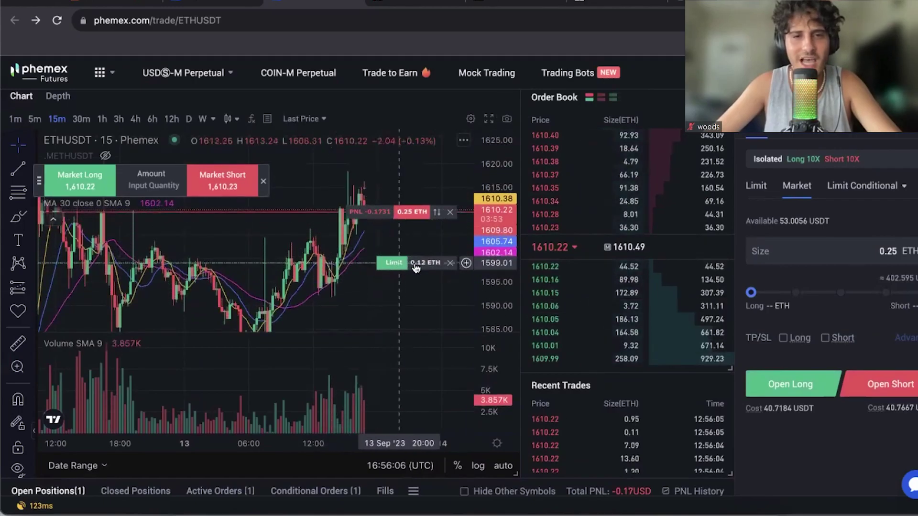
pyautogui.click(18, 216)
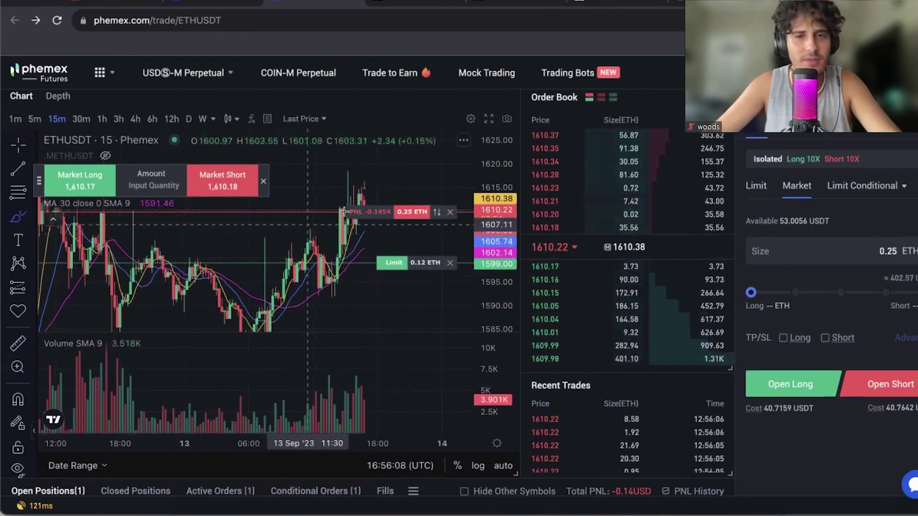
pyautogui.moveTo(366, 213)
pyautogui.mouseDown()
pyautogui.moveTo(394, 256)
pyautogui.moveTo(417, 235)
pyautogui.mouseUp()
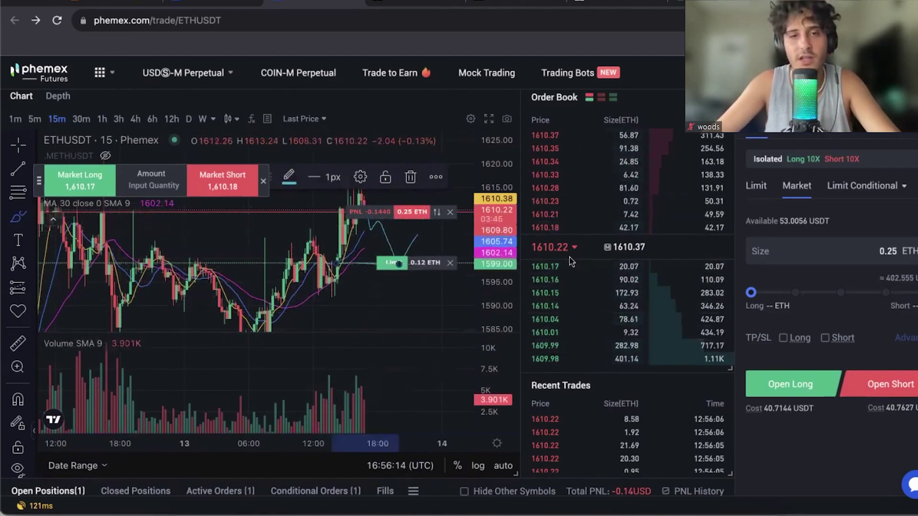
pyautogui.scroll(-3, 353, 440)
pyautogui.scroll(3, 688, 473)
# Close the entire ETHUSDT short and verify Open Positions is empty with 93.5271 USDT available.
pyautogui.click(450, 219)
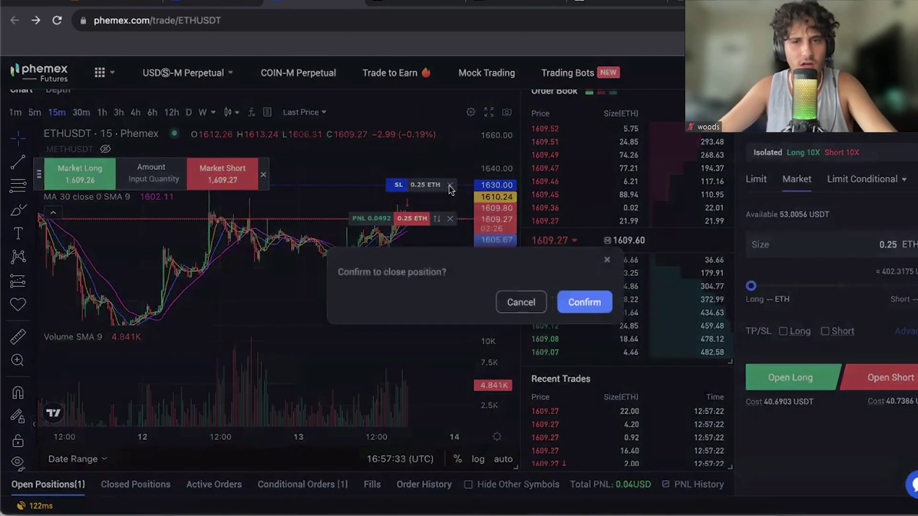
pyautogui.click(587, 301)
pyautogui.click(449, 186)
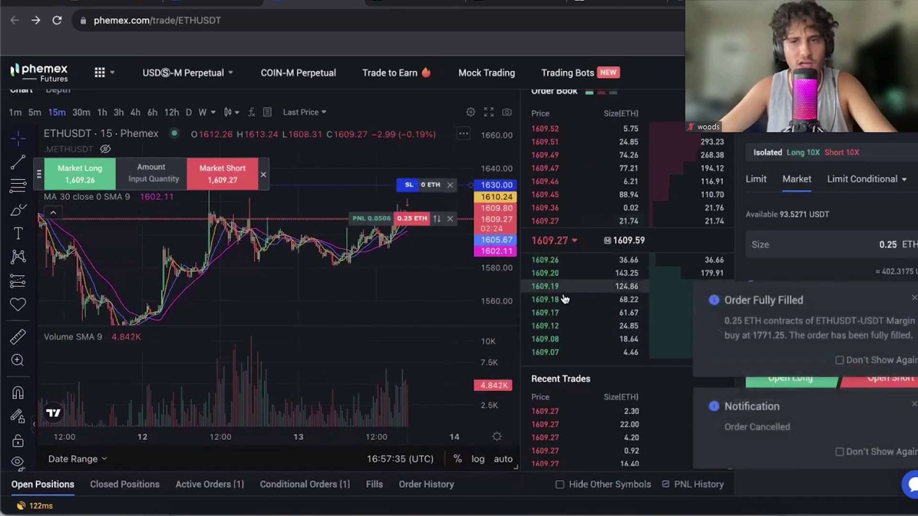
pyautogui.scroll(-1, 621, 287)
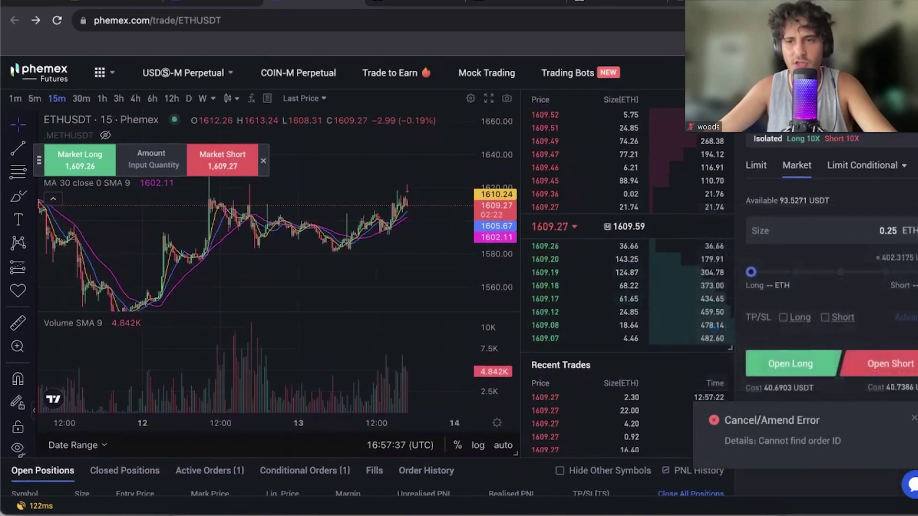
pyautogui.scroll(-1, 572, 299)
pyautogui.scroll(-3, 573, 299)
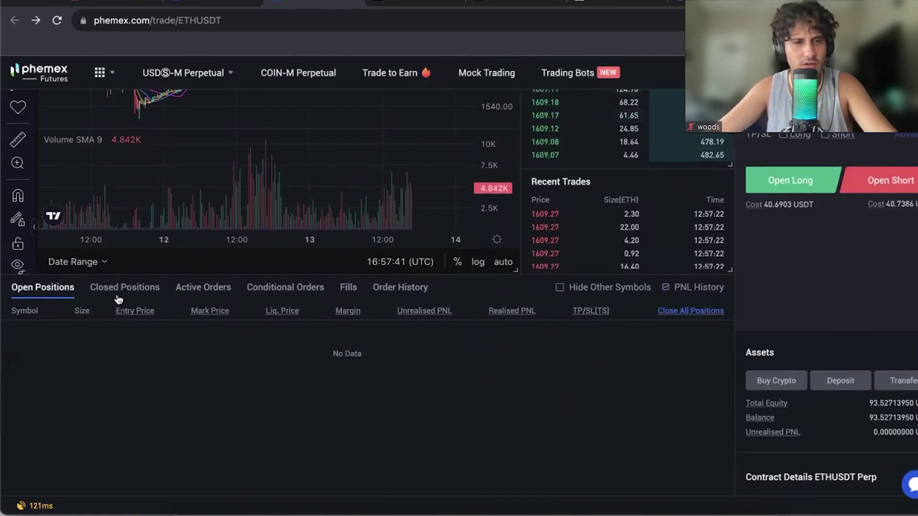
pyautogui.scroll(3, 573, 403)
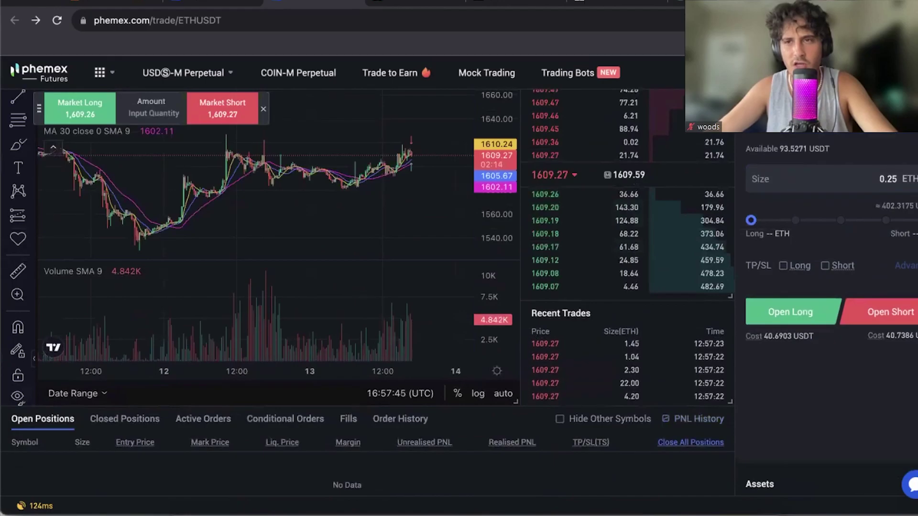
pyautogui.scroll(3, 574, 335)
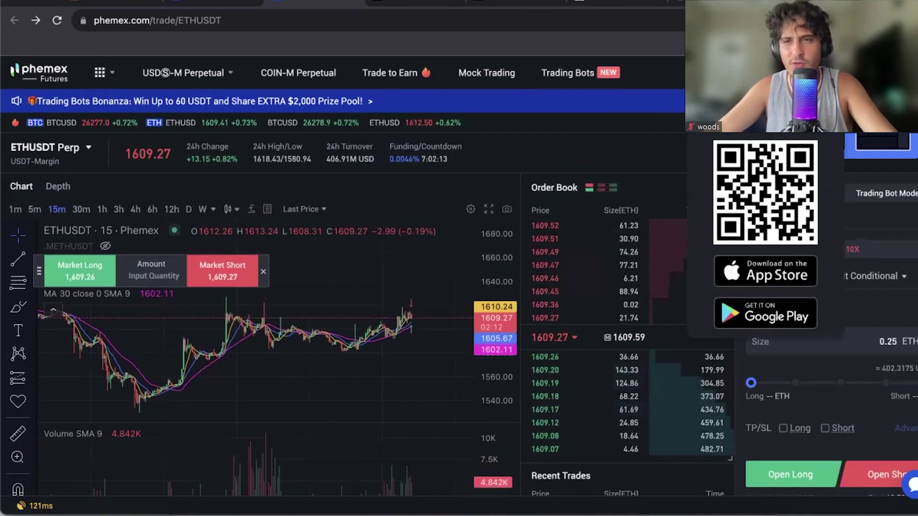
pyautogui.moveTo(760, 71)
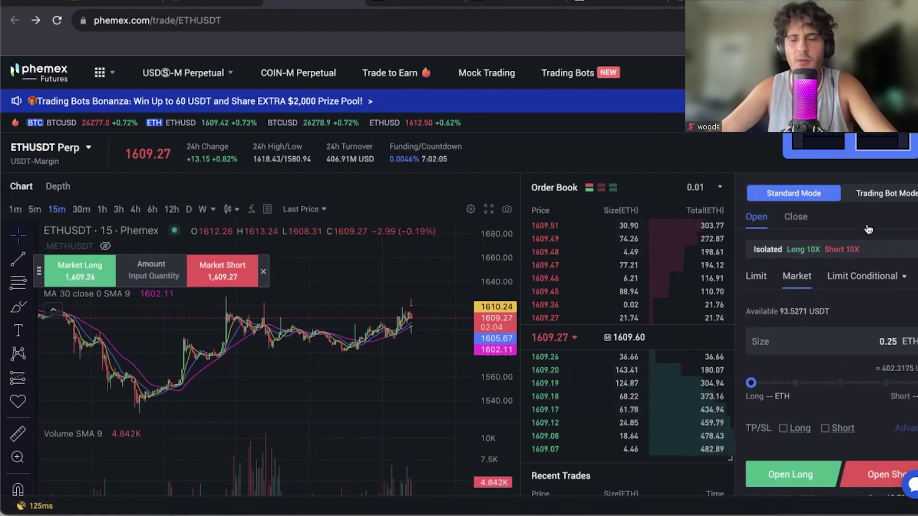
# Go to Assets → Withdraw to reach the Crypto Withdrawal page requiring Google Authenticator binding.
pyautogui.click(799, 187)
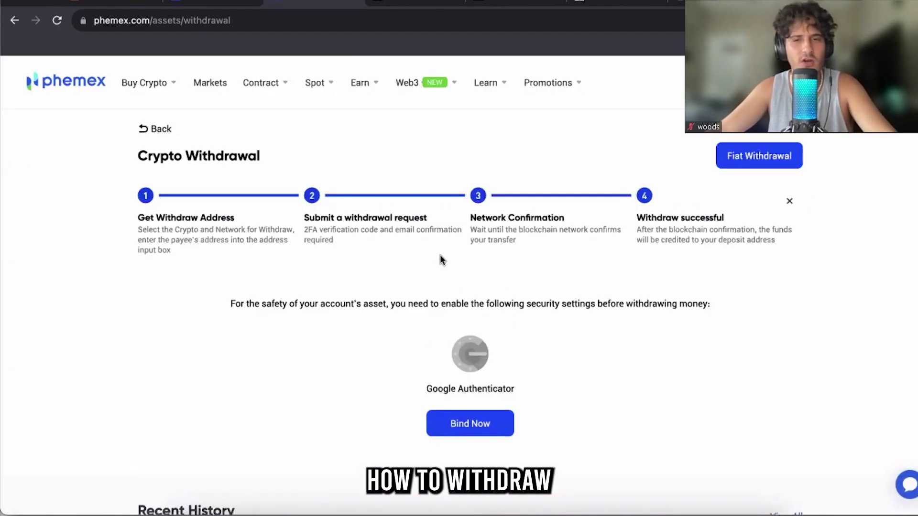
pyautogui.moveTo(791, 82)
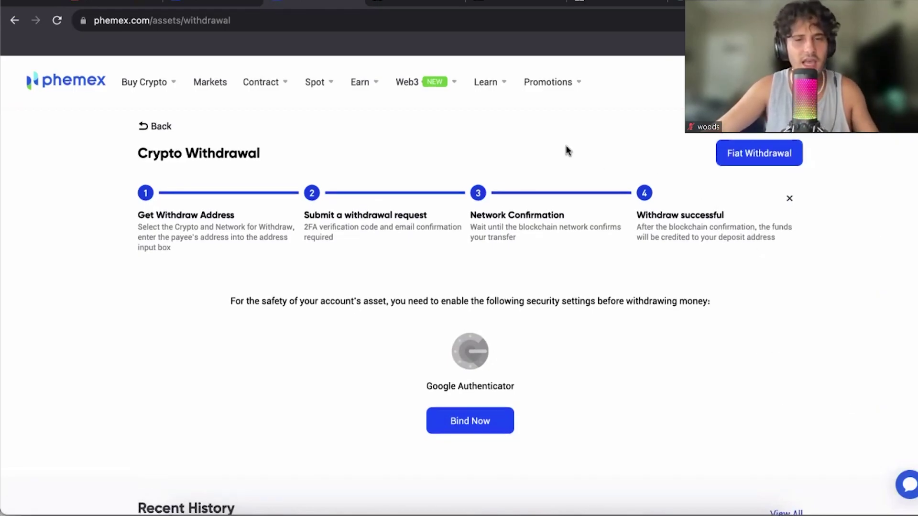
pyautogui.scroll(-1, 596, 124)
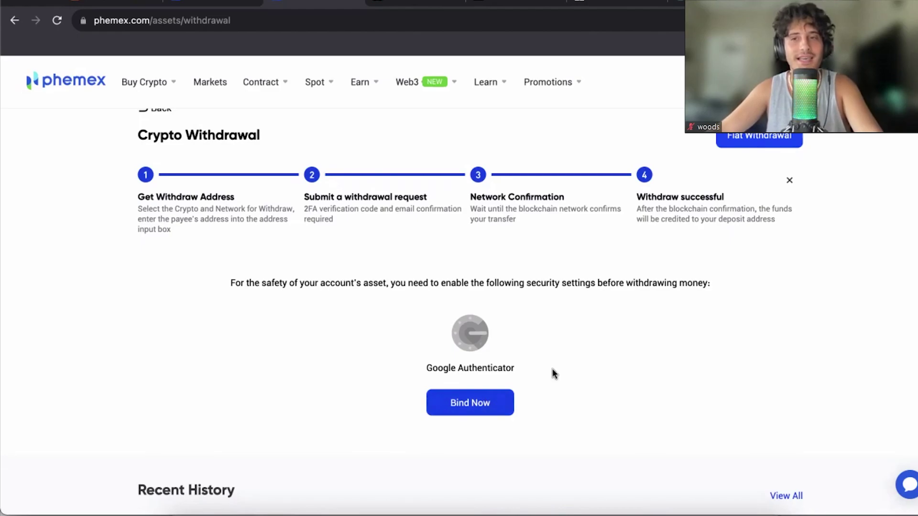
pyautogui.scroll(-5, 569, 363)
# Start Google Authenticator binding and submit the email verification code.
pyautogui.click(472, 305)
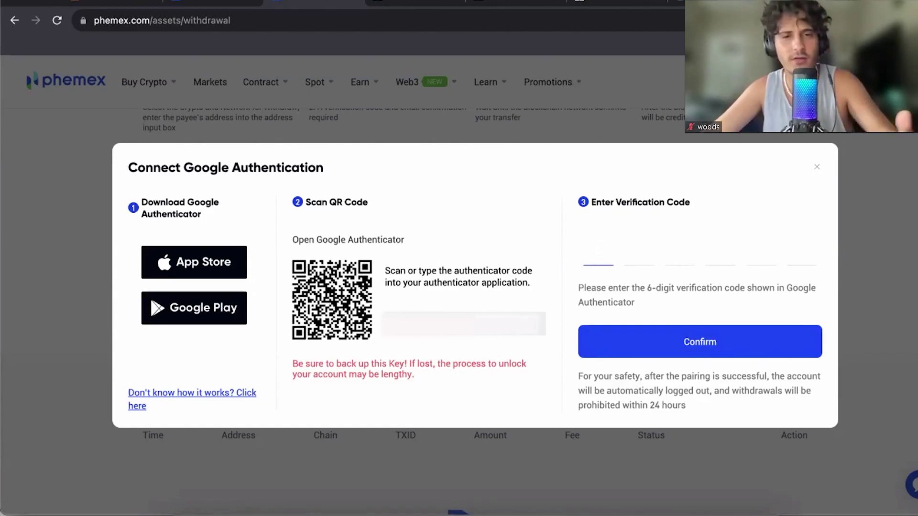
pyautogui.click(601, 243)
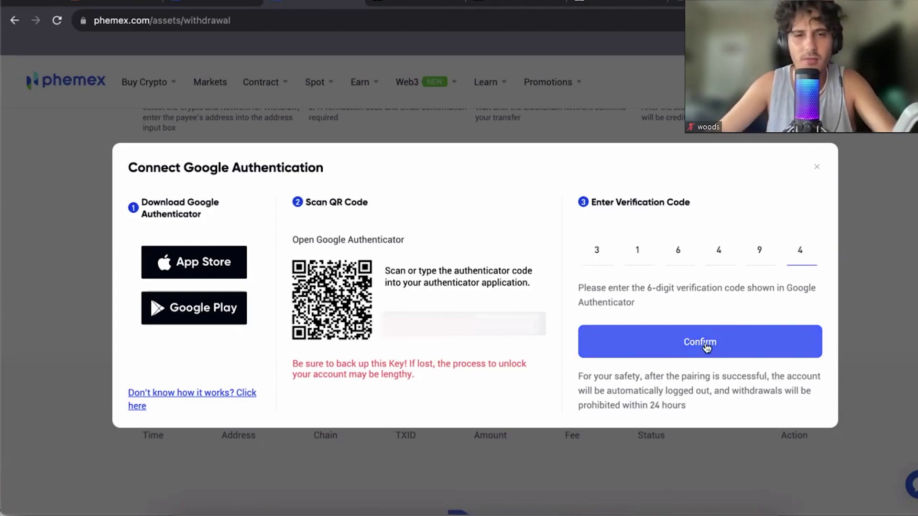
pyautogui.click(618, 348)
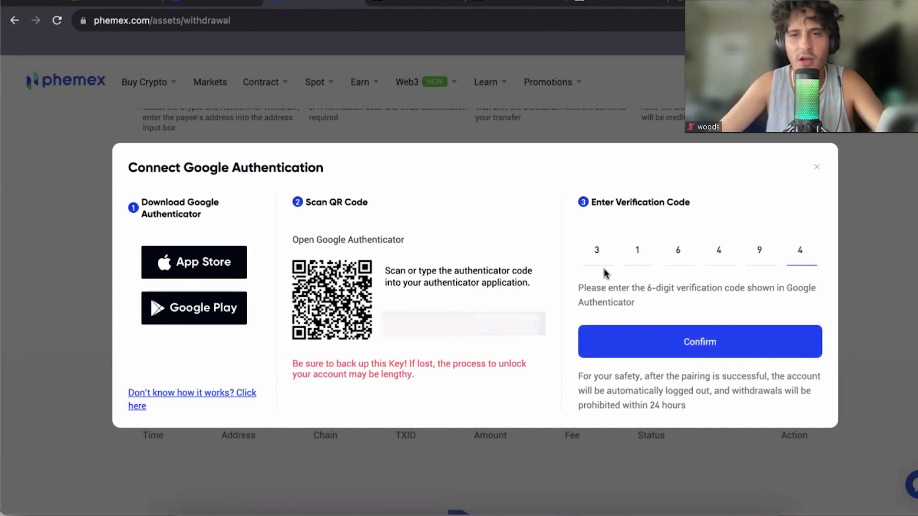
# Confirm the authenticator pairing and log back in with the Google Authenticator code.
pyautogui.click(655, 344)
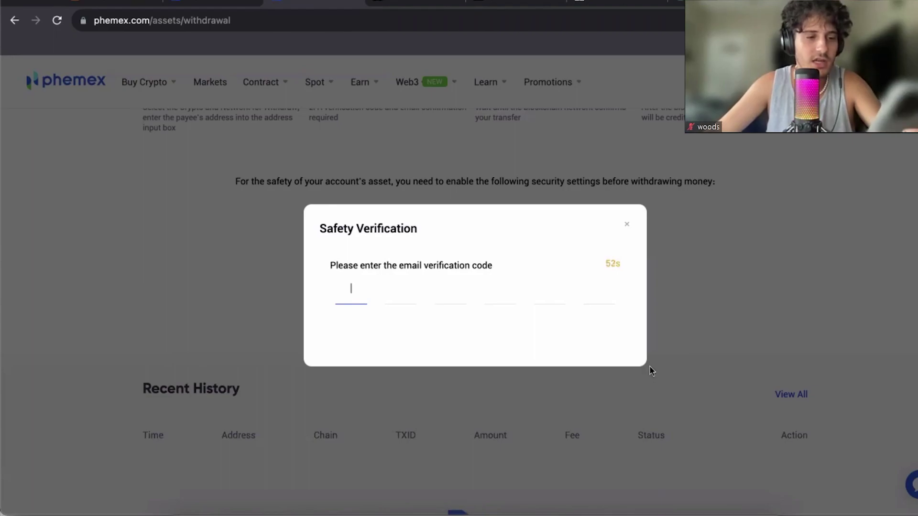
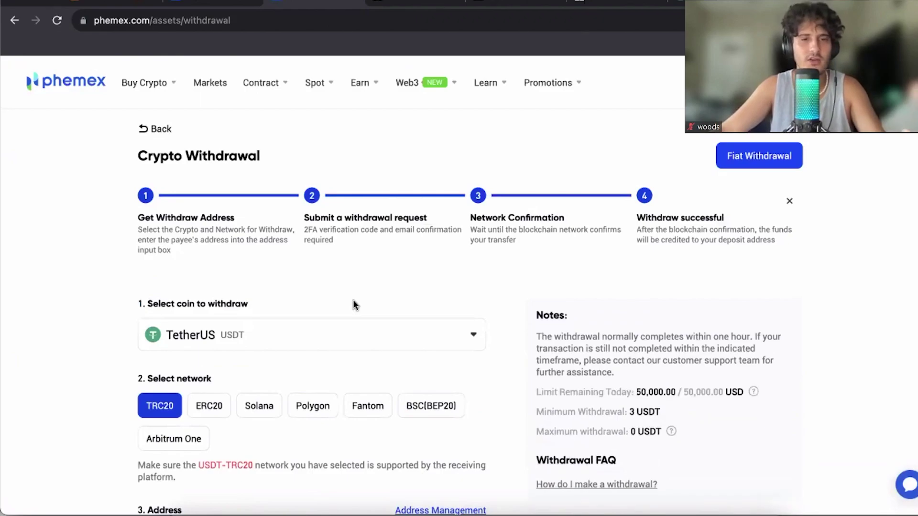
# Paste the destination address for the USDT TRC20 withdrawal, then bring up the Contract-to-Spot transfer.
pyautogui.scroll(-1, 324, 225)
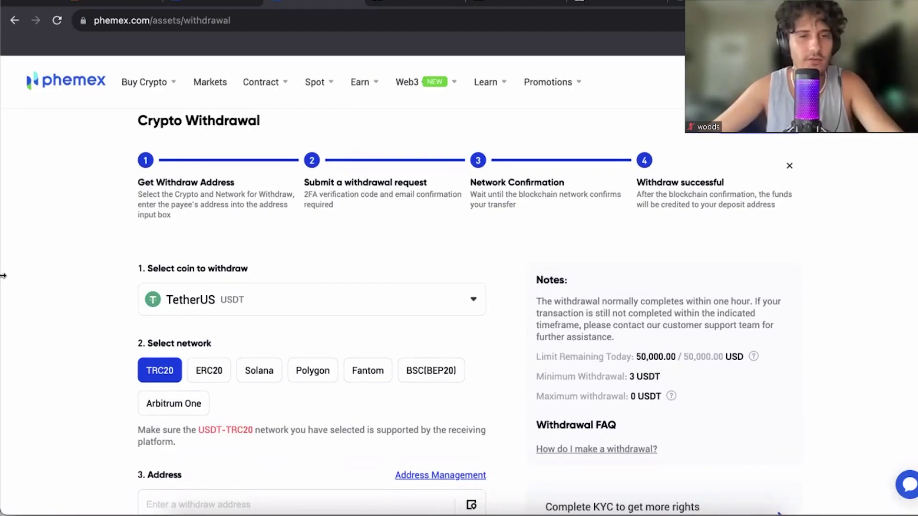
pyautogui.scroll(-4, 156, 304)
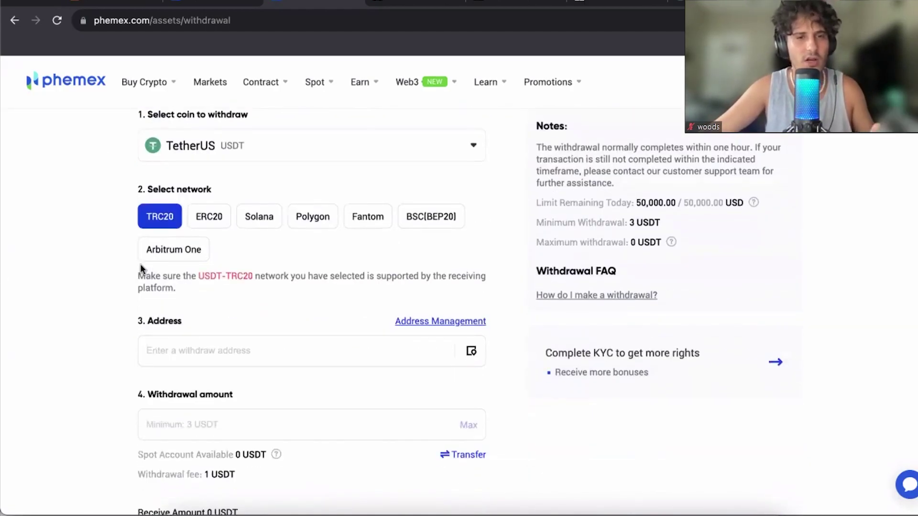
pyautogui.scroll(-1, 148, 336)
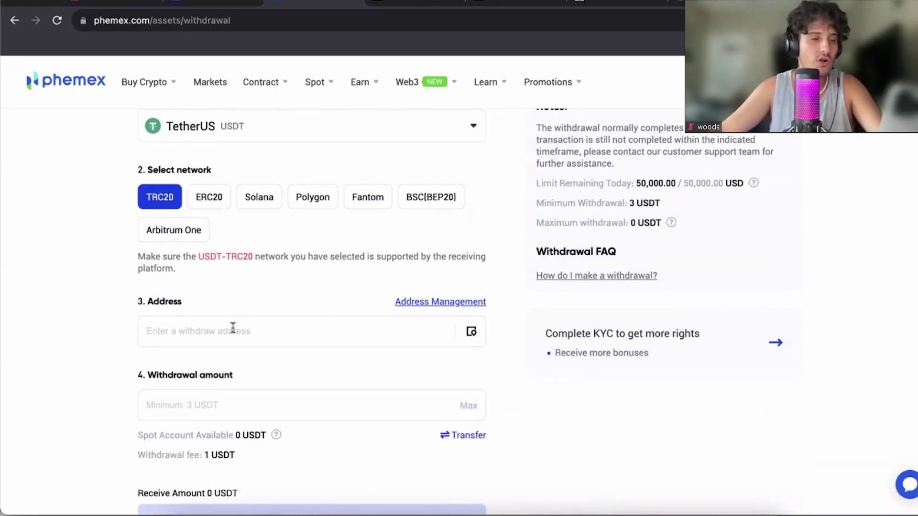
pyautogui.click(233, 328)
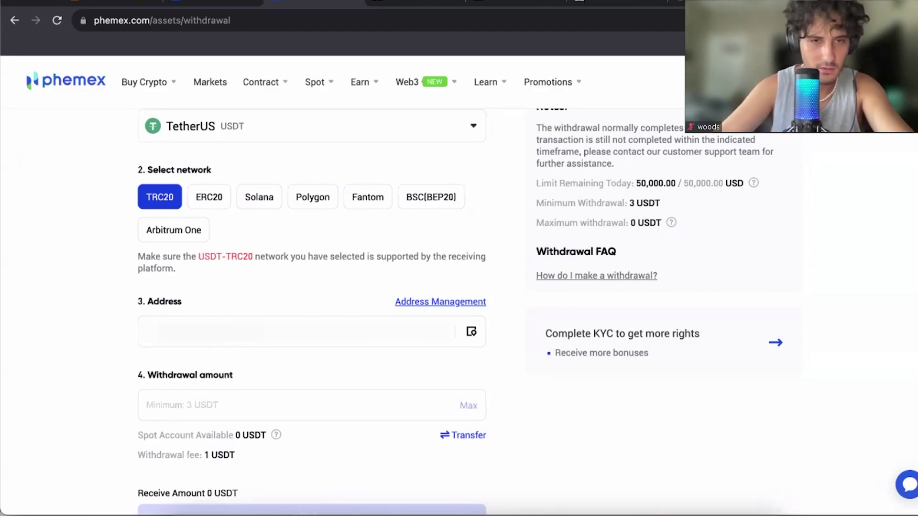
pyautogui.click(463, 435)
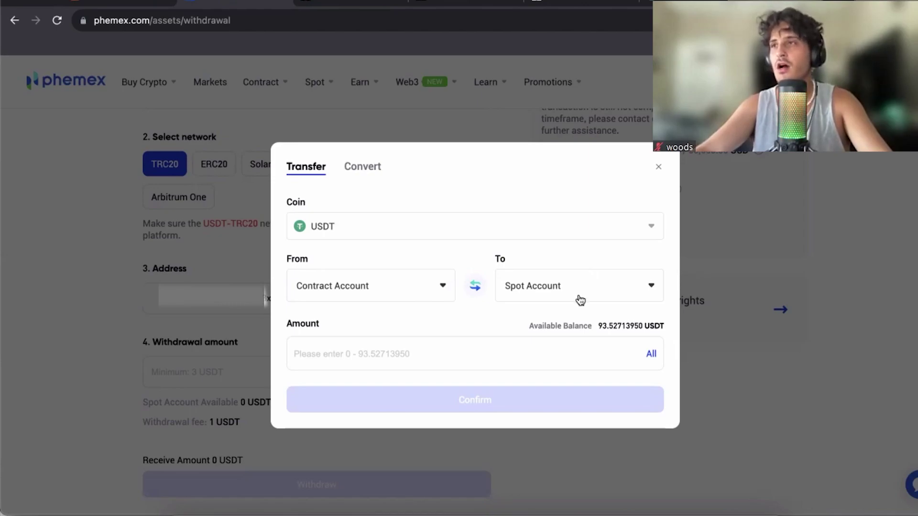
# Transfer all 93.52713950 USDT from the Contract Account to the Spot Account.
pyautogui.click(655, 359)
pyautogui.click(653, 357)
pyautogui.click(568, 400)
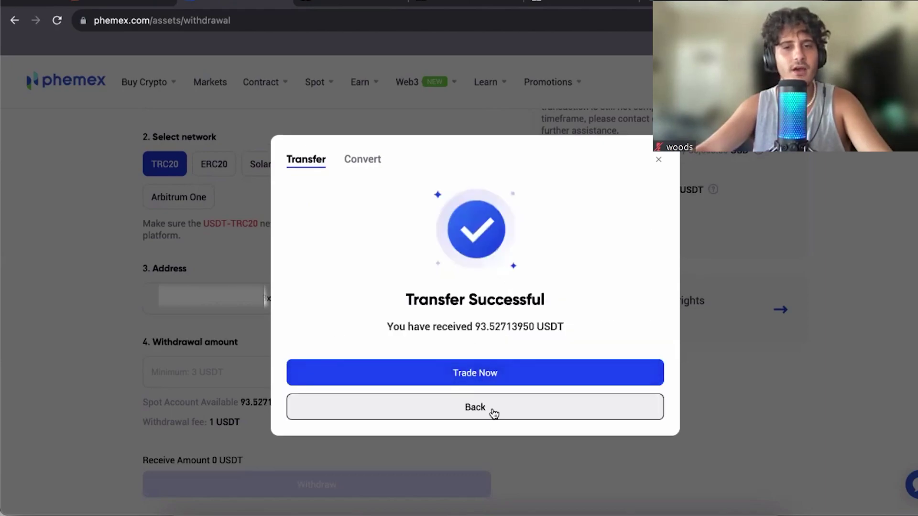
pyautogui.click(483, 409)
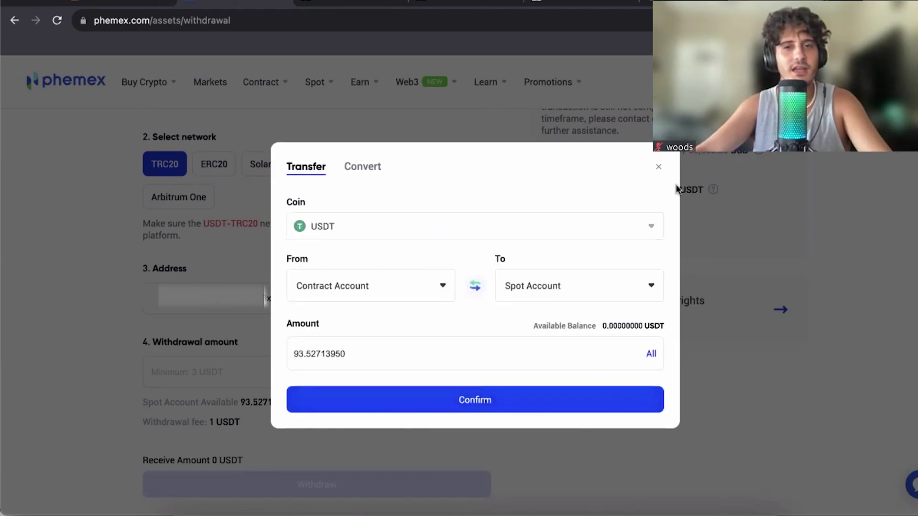
pyautogui.click(659, 167)
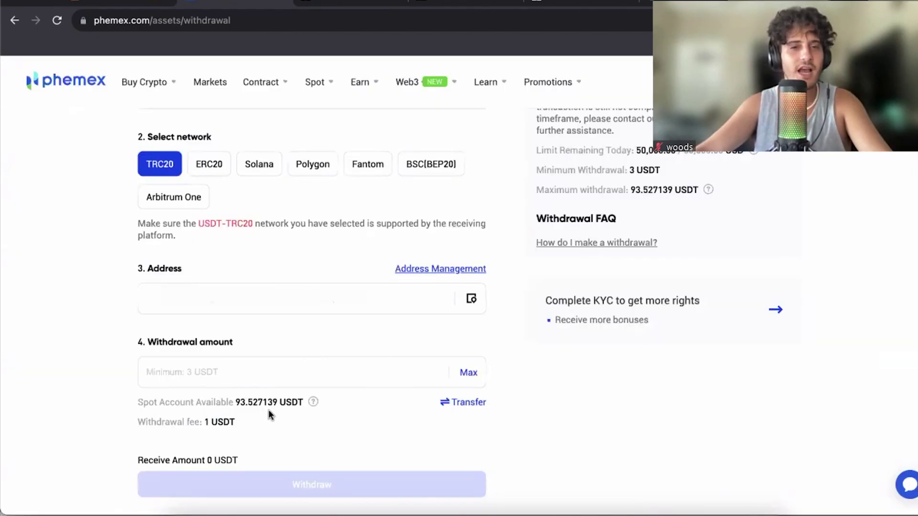
# Withdraw the maximum 93.527139 USDT over TRC20, verified with the Google Authenticator code.
pyautogui.moveTo(231, 402); pyautogui.dragTo(313, 404)
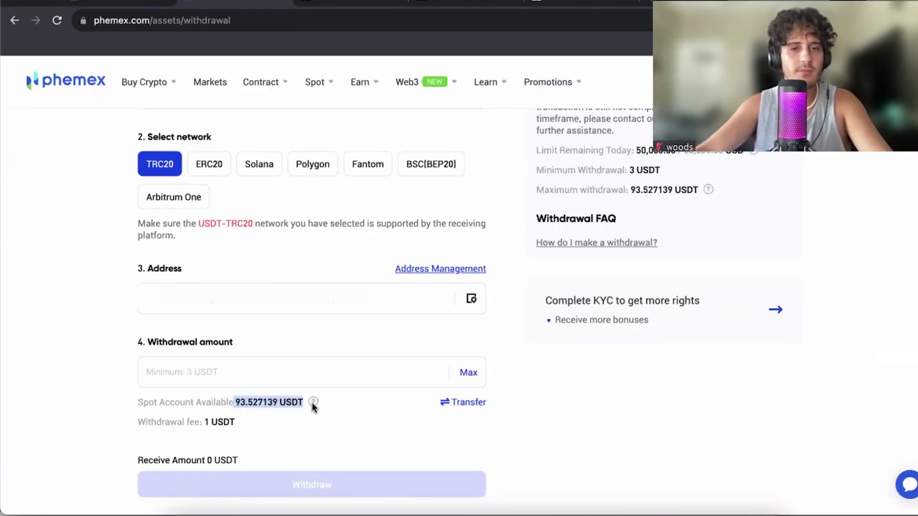
pyautogui.click(355, 415)
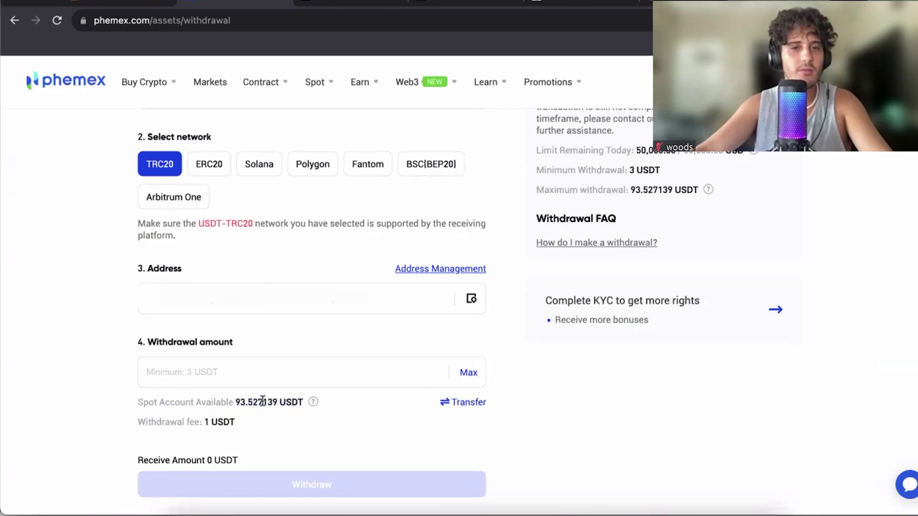
pyautogui.click(468, 373)
pyautogui.scroll(-1, 605, 431)
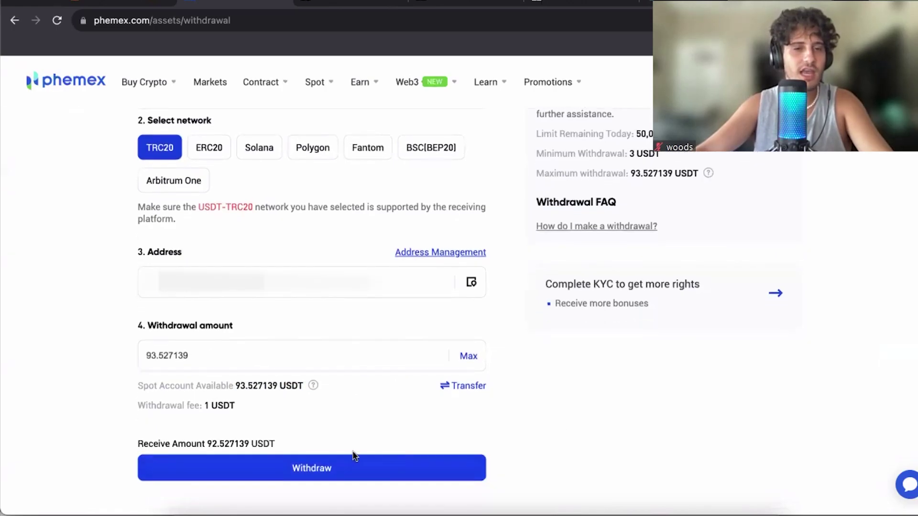
pyautogui.click(334, 463)
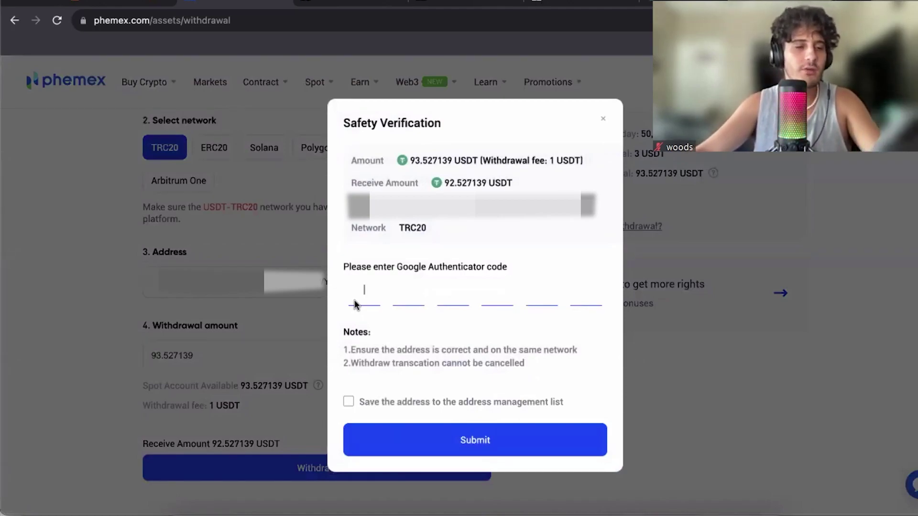
pyautogui.click(355, 305)
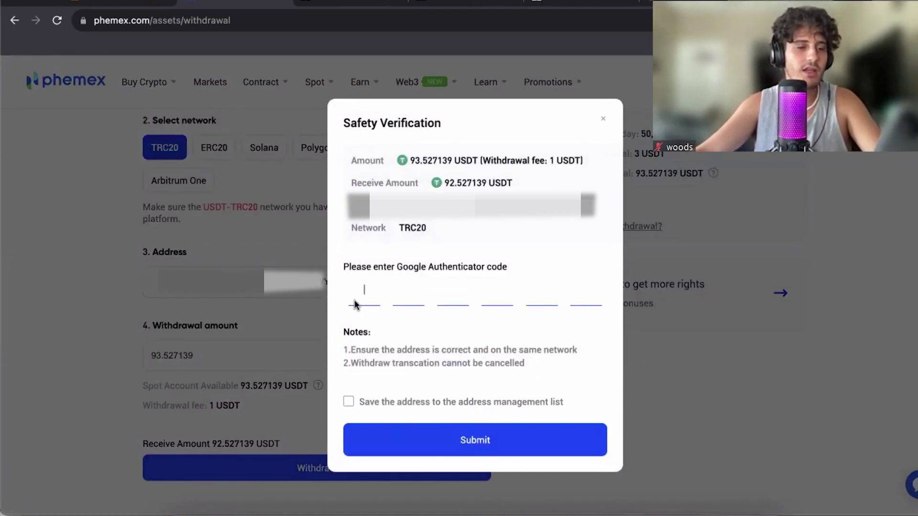
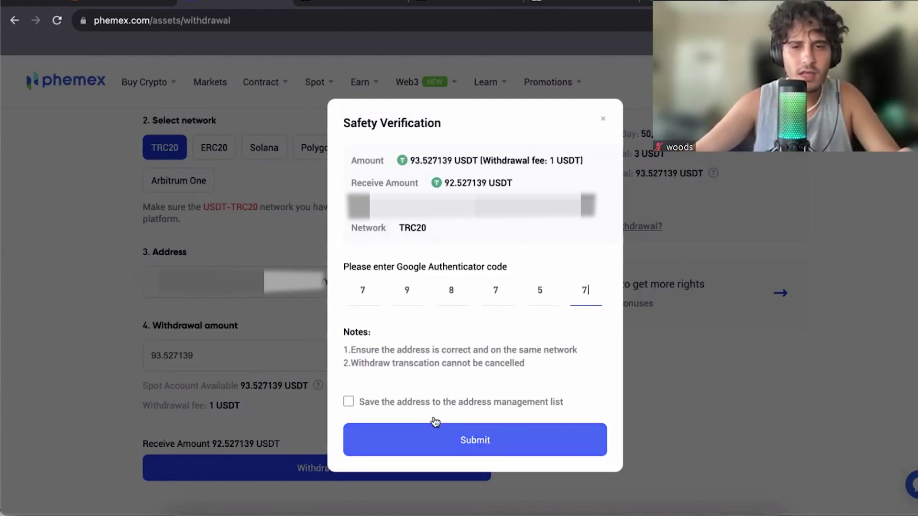
pyautogui.click(441, 441)
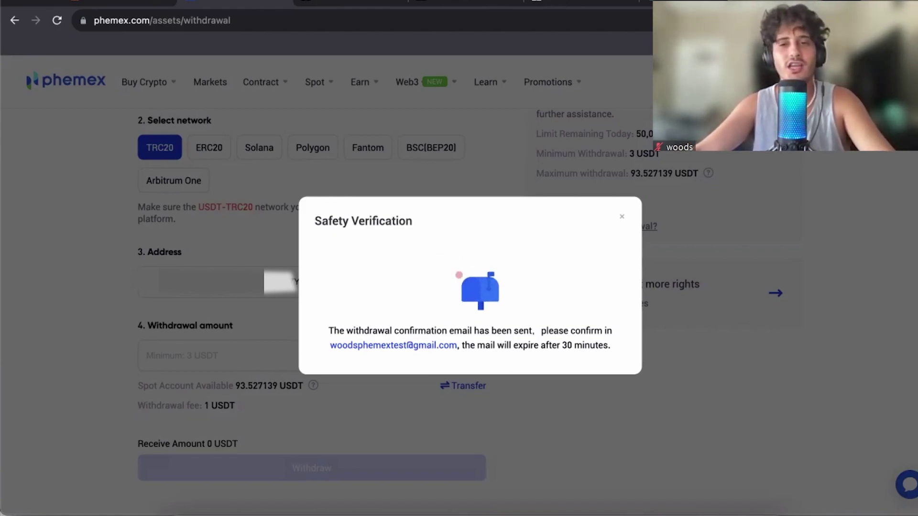
# Dismiss the email-sent notice and review My Assets showing 93.52 USD in the Spot Account.
pyautogui.click(621, 216)
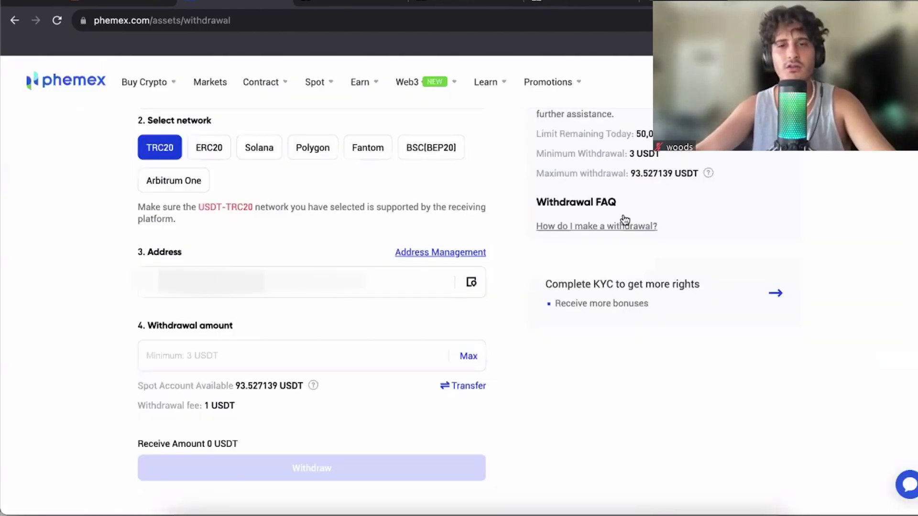
pyautogui.scroll(2, 698, 317)
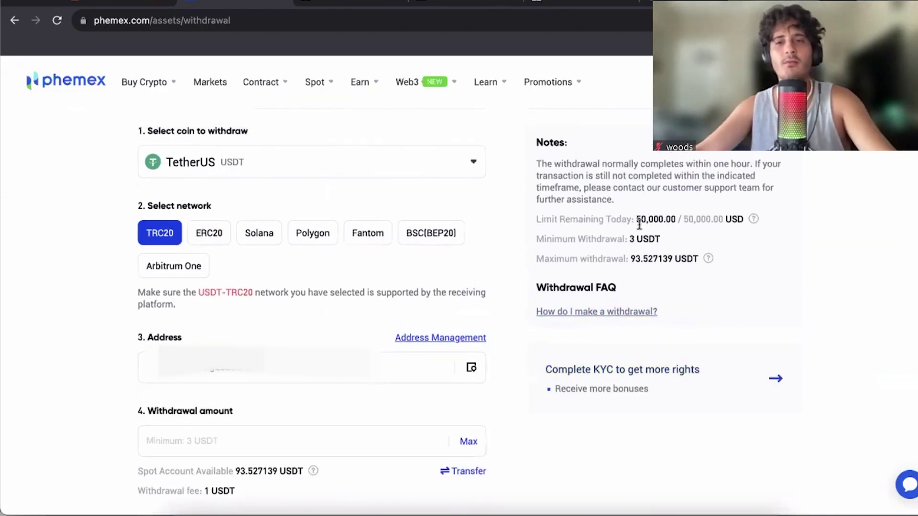
pyautogui.scroll(5, 641, 335)
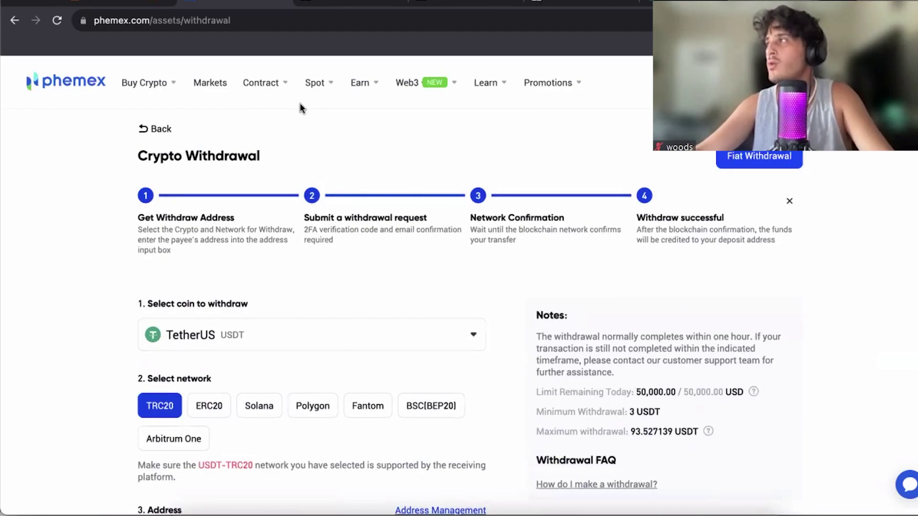
pyautogui.click(143, 127)
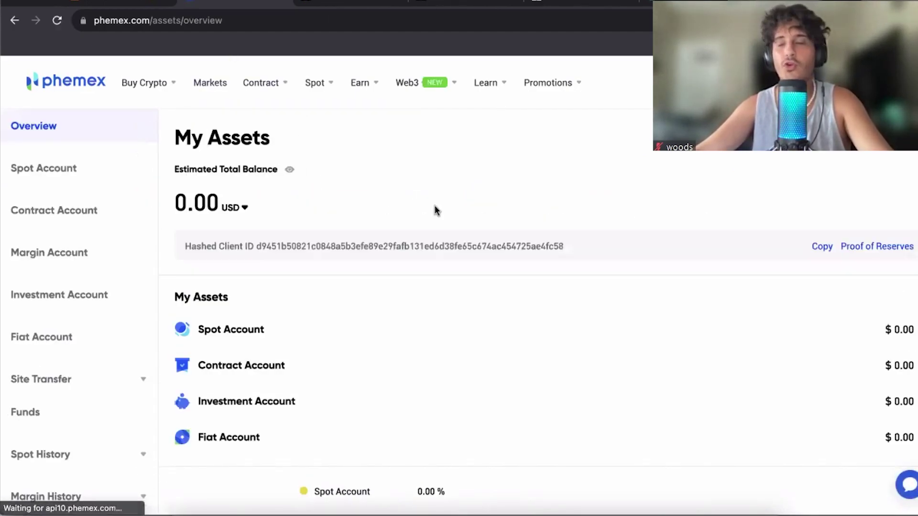
pyautogui.scroll(-3, 435, 209)
pyautogui.scroll(2, 434, 208)
pyautogui.scroll(1, 435, 209)
pyautogui.scroll(-1, 435, 208)
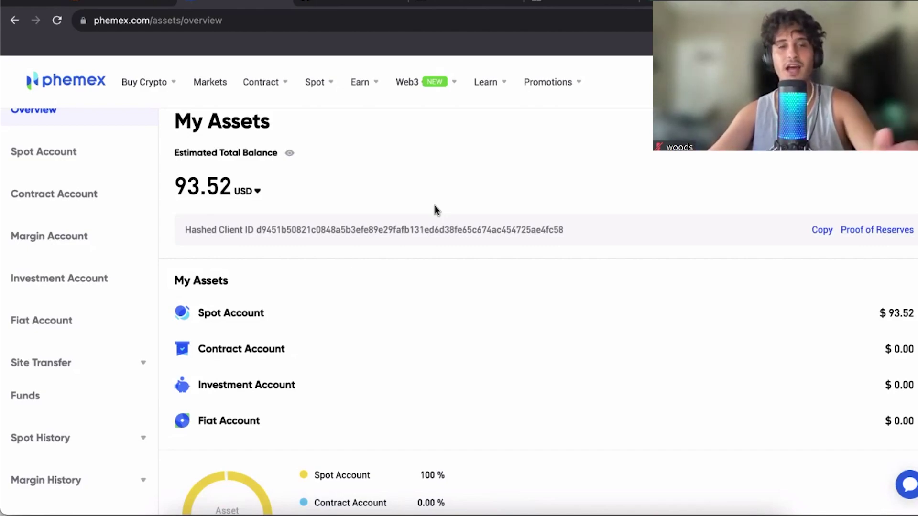
pyautogui.scroll(1, 458, 190)
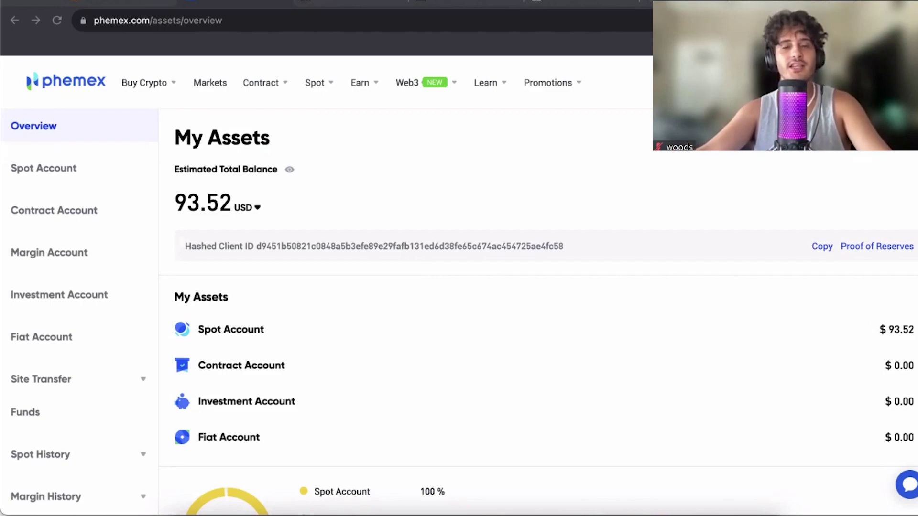
pyautogui.scroll(-1, 469, 205)
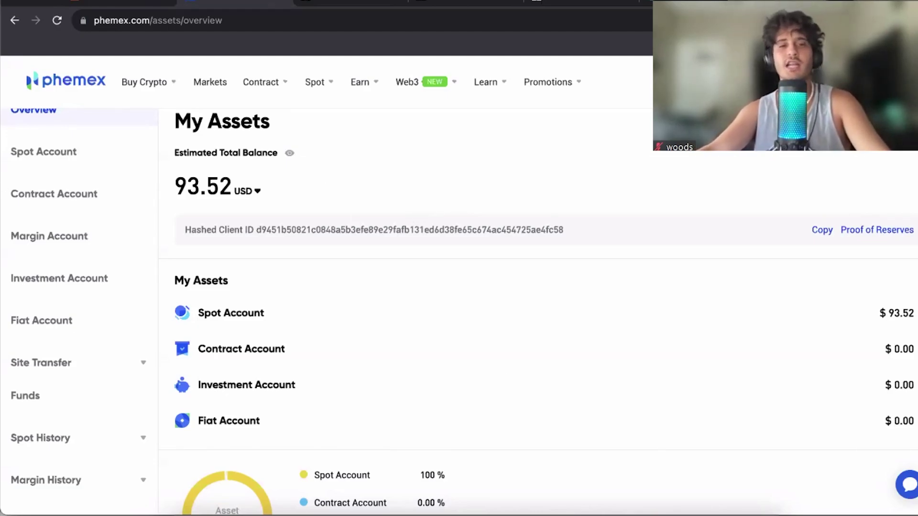
pyautogui.scroll(1, 78, 190)
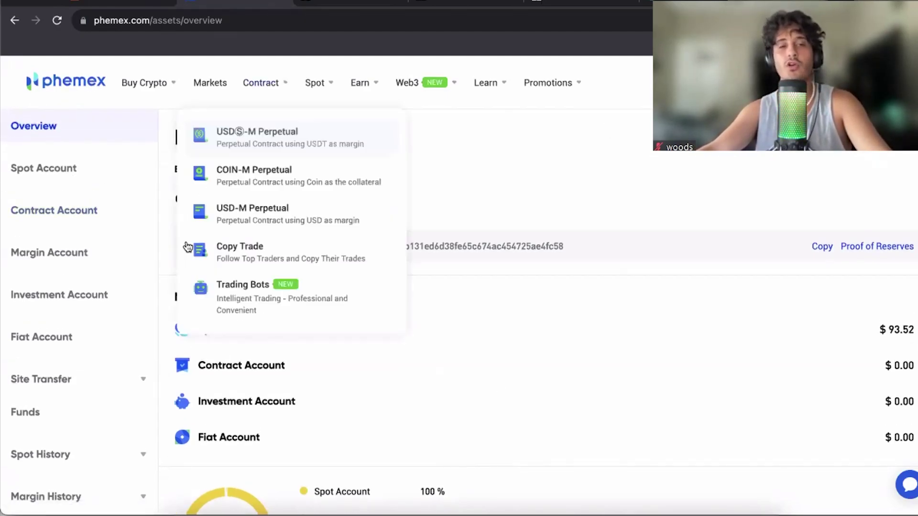